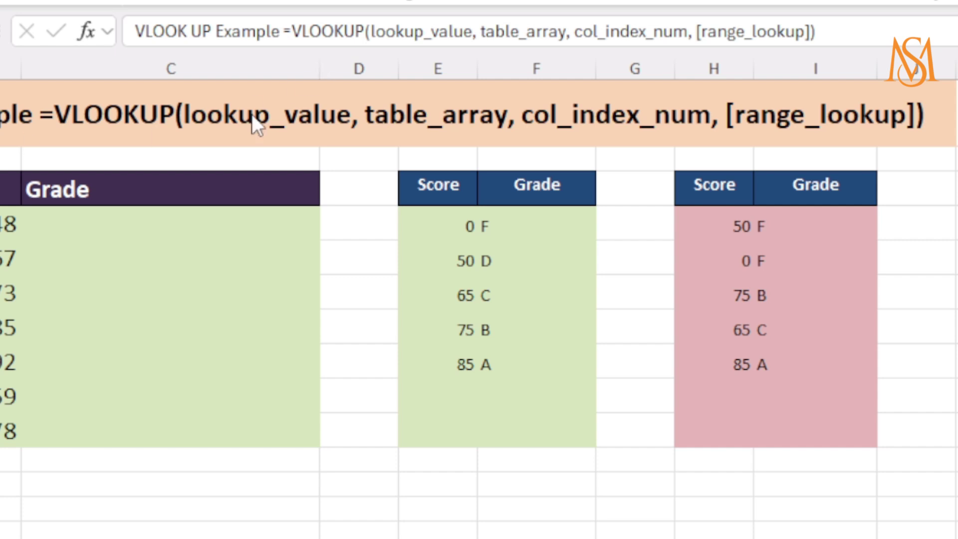
Step: Highlight the lookup_value, table and table_array parts of the VLOOKUP syntax title
{"action": "double_click", "coordinate": [252, 115]}
{"action": "left_click_drag", "start_coordinate": [191, 120], "coordinate": [353, 122]}
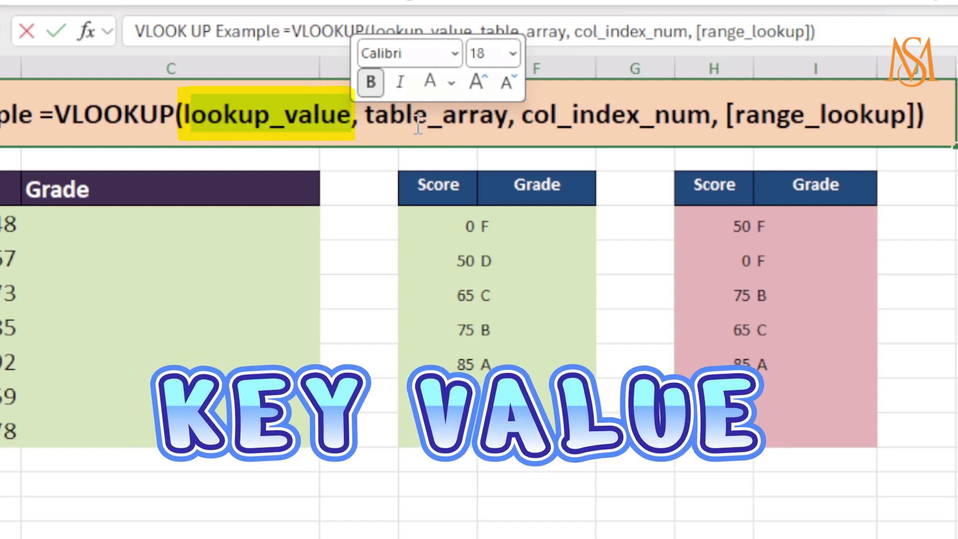
{"action": "left_click", "coordinate": [359, 120]}
{"action": "left_click_drag", "start_coordinate": [357, 120], "coordinate": [507, 117]}
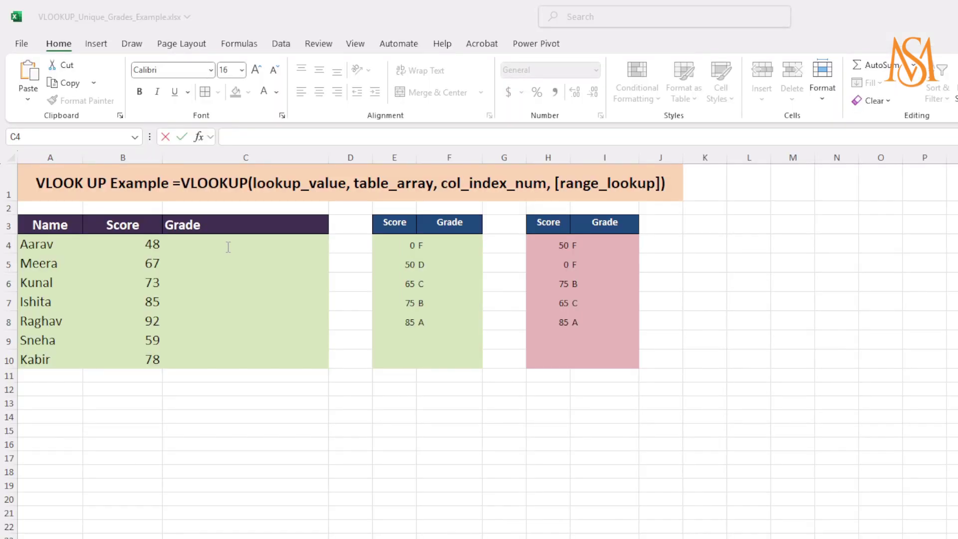
Step: Enter =VLOOKUP(B4,E4:F8,2,TRUE) in C4, returning grade F for the score 48
{"action": "type", "text": "=v"}
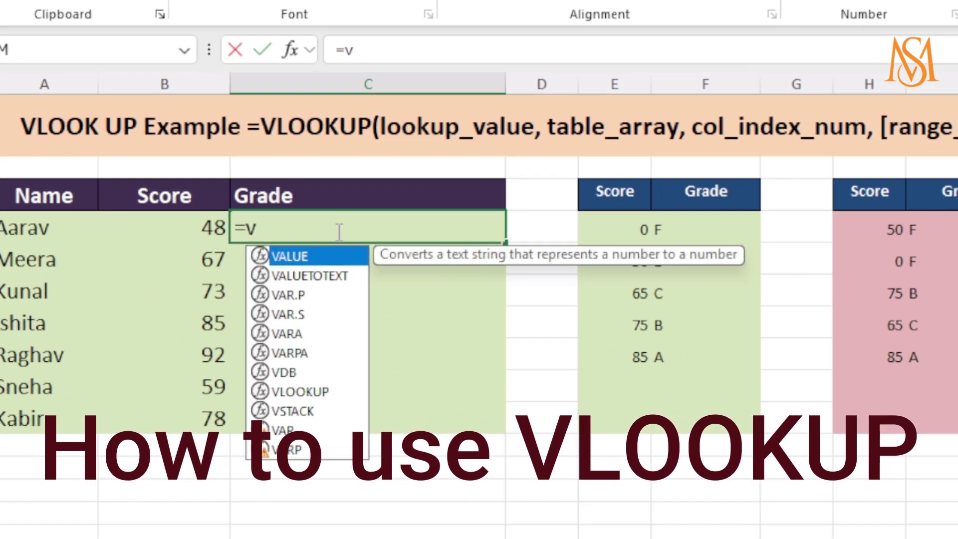
{"action": "type", "text": "l"}
{"action": "key", "text": "Tab"}
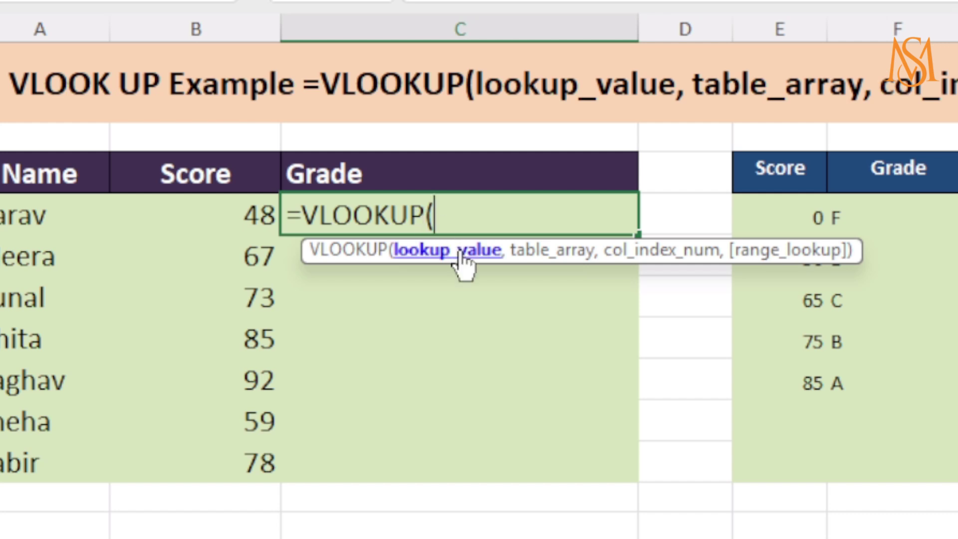
{"action": "left_click", "coordinate": [234, 218]}
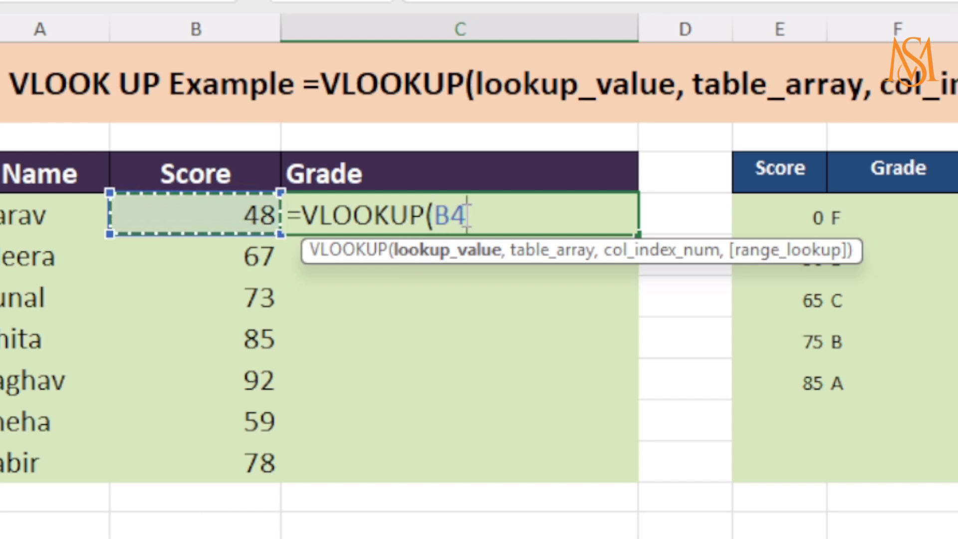
{"action": "type", "text": ","}
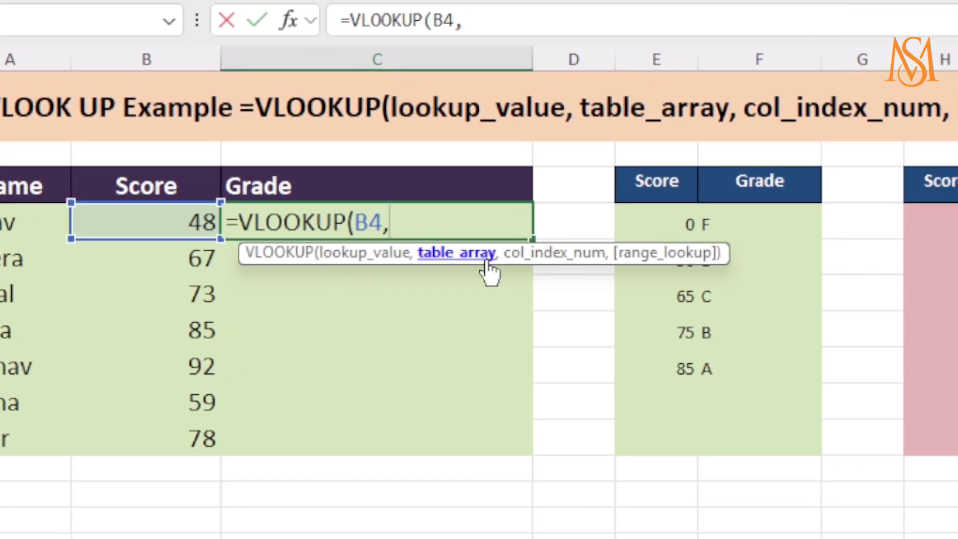
{"action": "left_click_drag", "start_coordinate": [638, 213], "coordinate": [787, 368]}
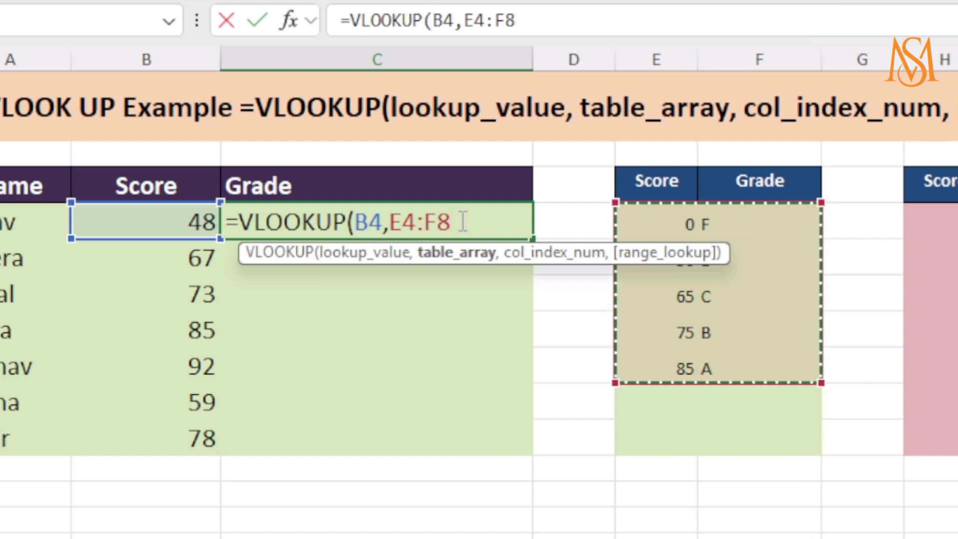
{"action": "type", "text": ","}
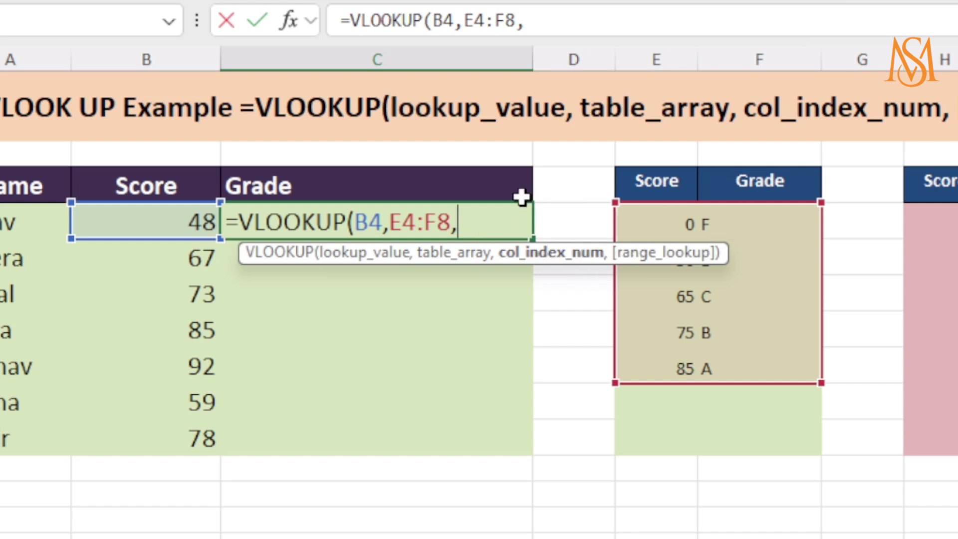
{"action": "type", "text": "2,"}
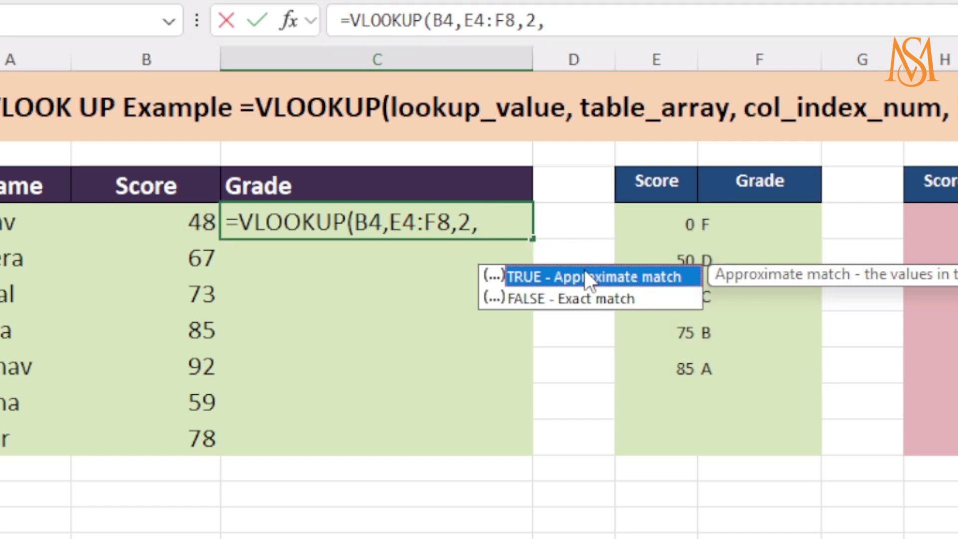
{"action": "double_click", "coordinate": [572, 275]}
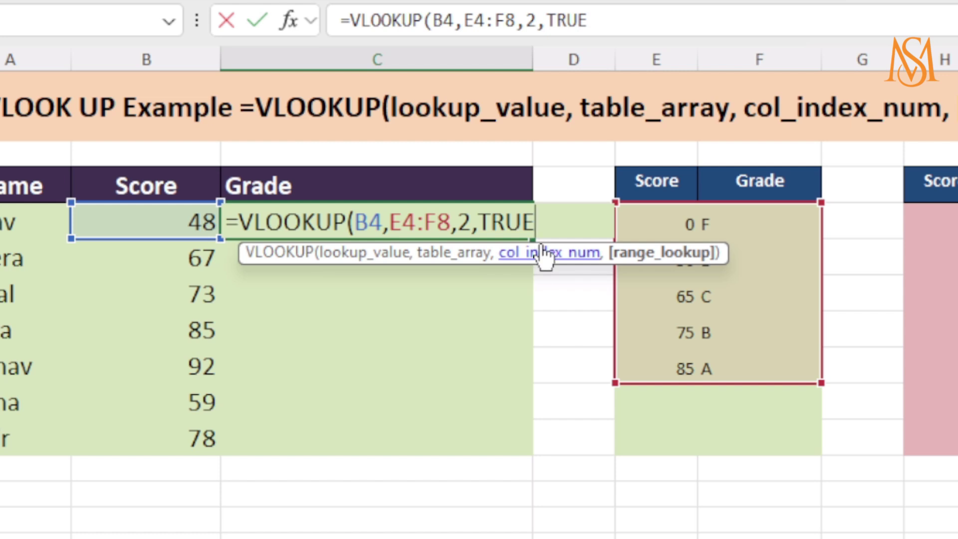
{"action": "type", "text": ")"}
{"action": "key", "text": "Return"}
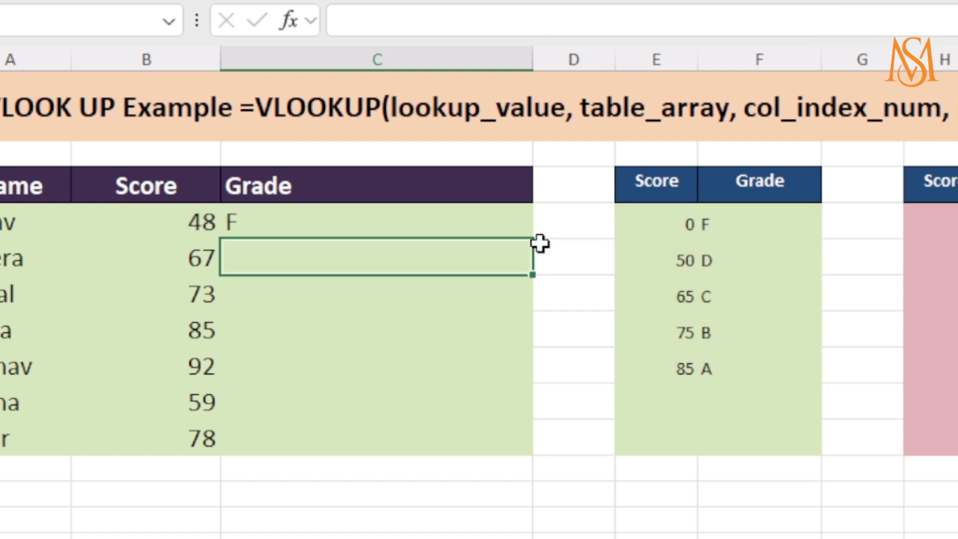
Step: Remove the TRUE argument from C4's formula, leaving =VLOOKUP(B4,E4:F8,2)
{"action": "left_click", "coordinate": [476, 222]}
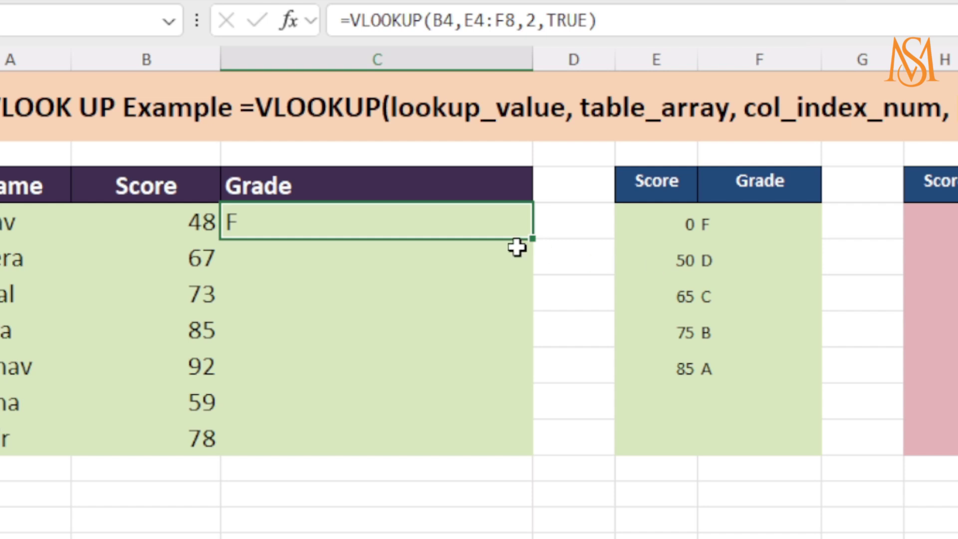
{"action": "double_click", "coordinate": [492, 231]}
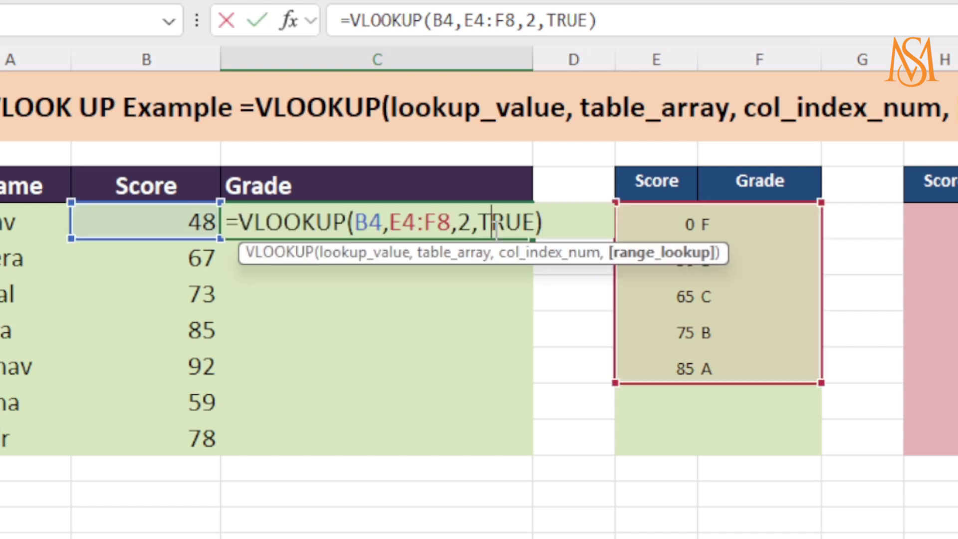
{"action": "double_click", "coordinate": [518, 222]}
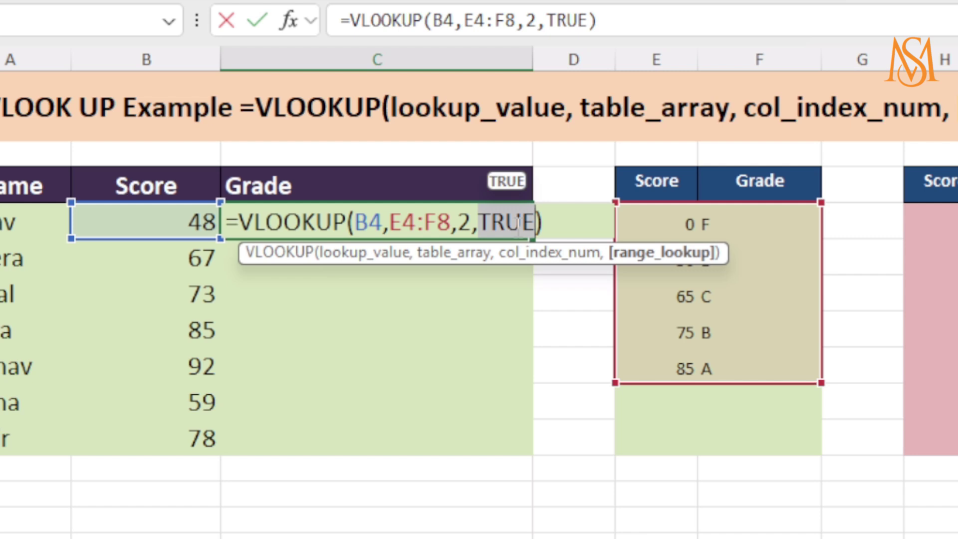
{"action": "key", "text": "BackSpace"}
{"action": "key", "text": "BackSpace"}
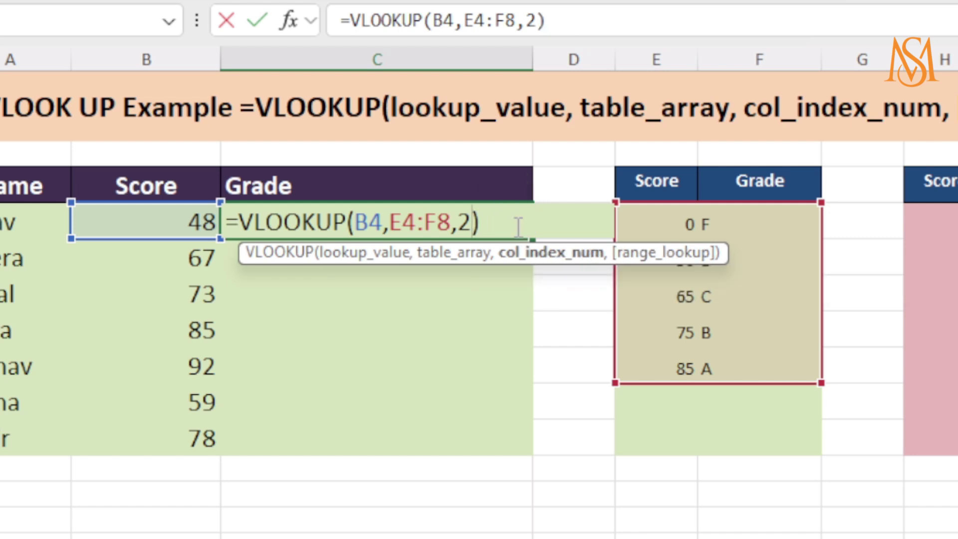
{"action": "key", "text": "Right"}
{"action": "key", "text": "Return"}
Step: Add a FALSE exact-match argument to C4's formula, which returns #N/A
{"action": "left_click", "coordinate": [515, 226]}
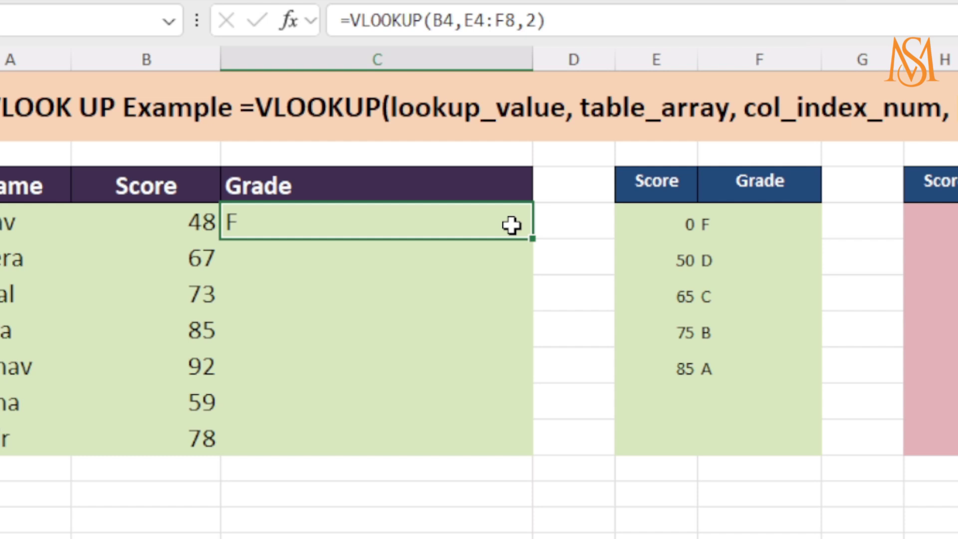
{"action": "double_click", "coordinate": [511, 225]}
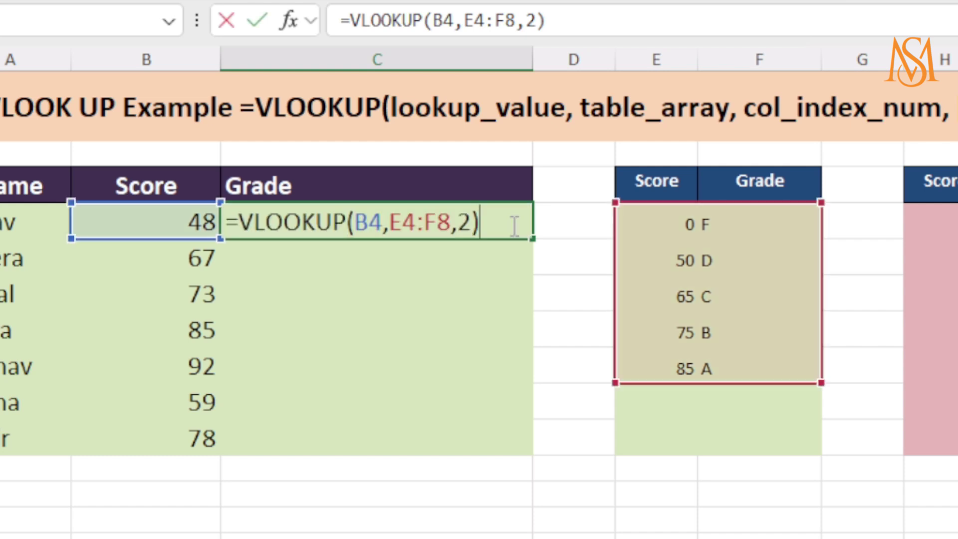
{"action": "key", "text": "Left"}
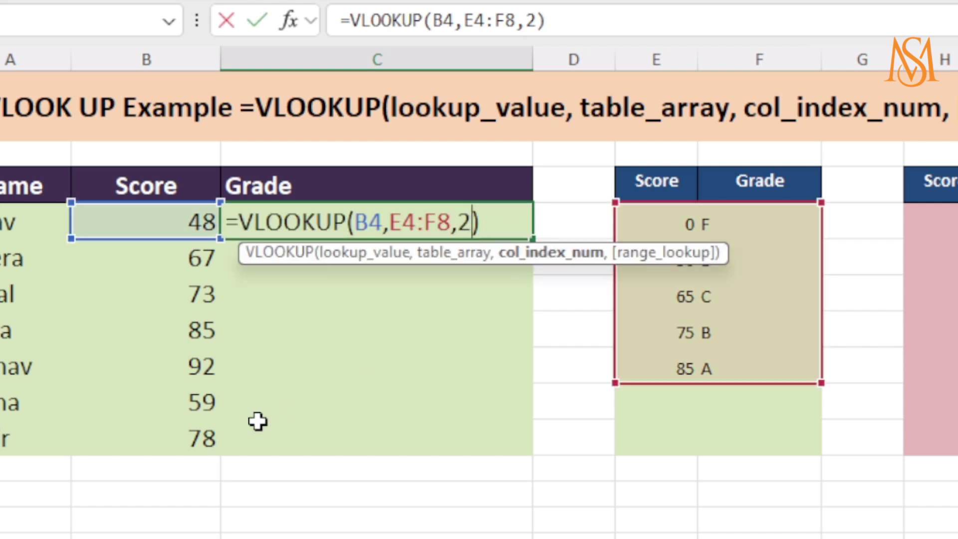
{"action": "type", "text": ","}
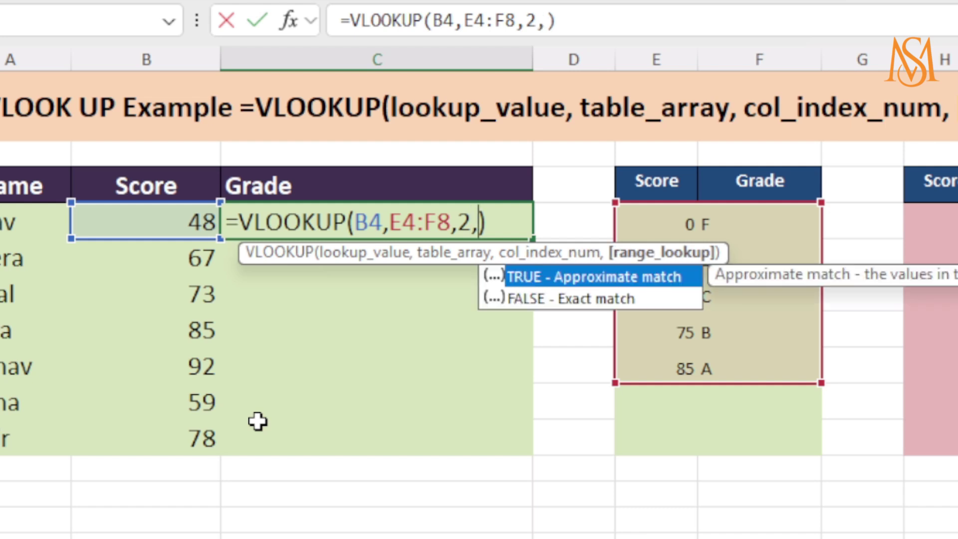
{"action": "double_click", "coordinate": [647, 298]}
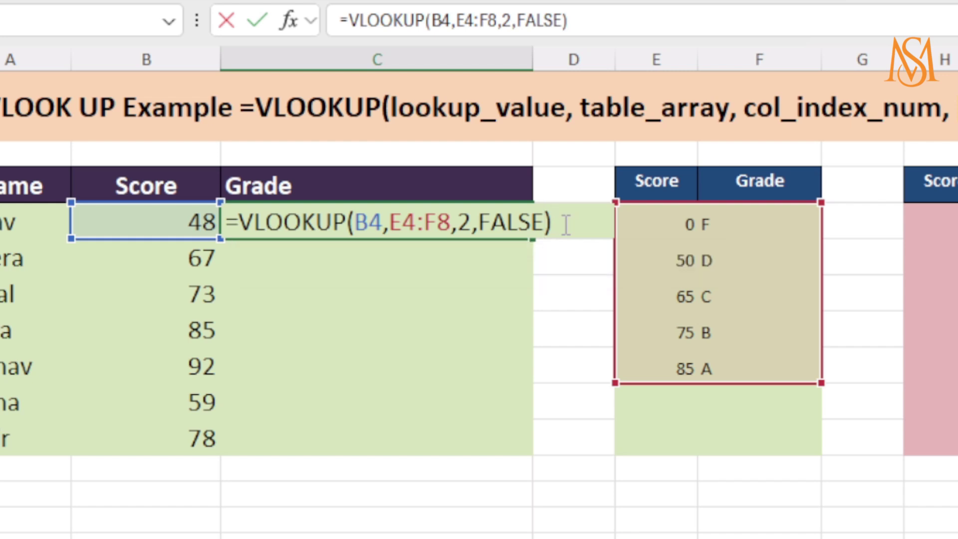
{"action": "key", "text": "Return"}
Step: Delete FALSE and its comma so C4 reads =VLOOKUP(B4,E4:F8,2) and shows F
{"action": "left_click", "coordinate": [432, 223]}
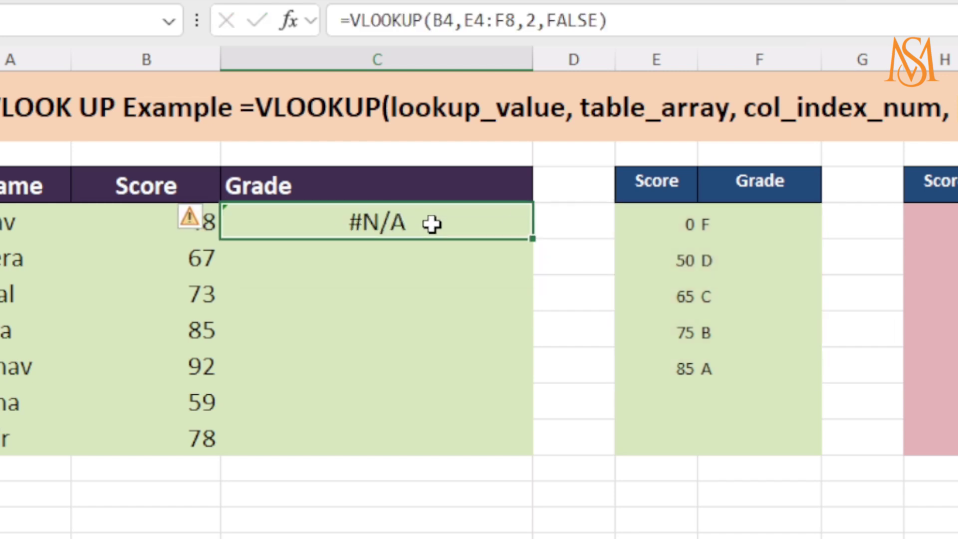
{"action": "double_click", "coordinate": [432, 223]}
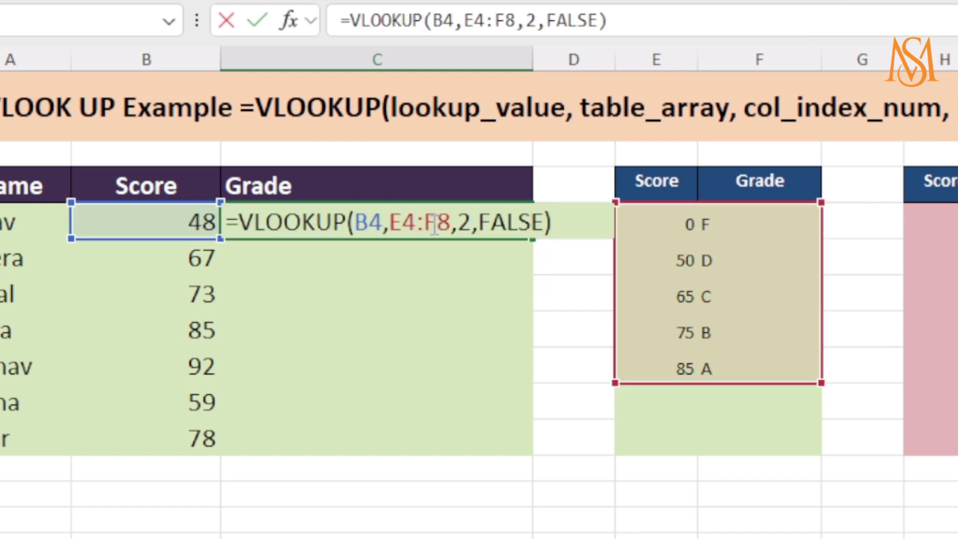
{"action": "double_click", "coordinate": [514, 223]}
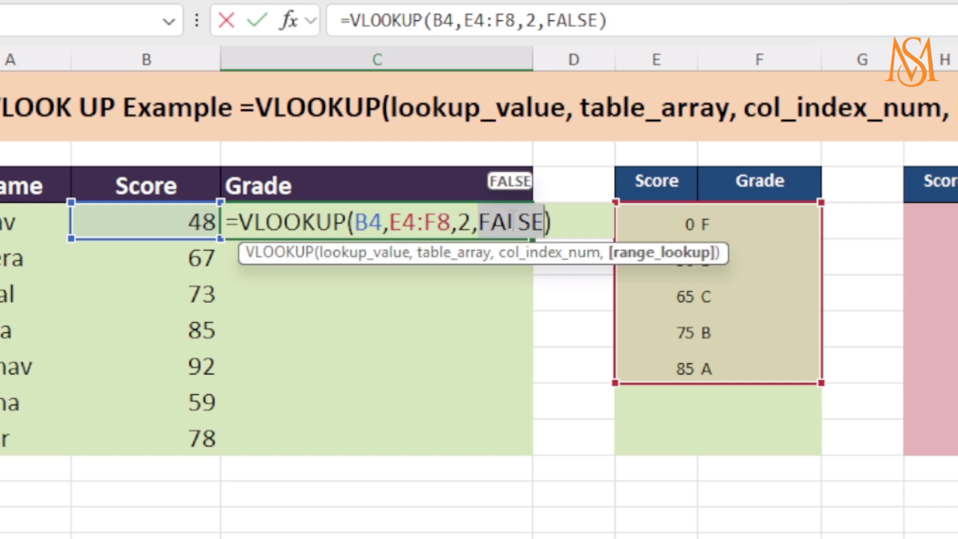
{"action": "key", "text": "BackSpace"}
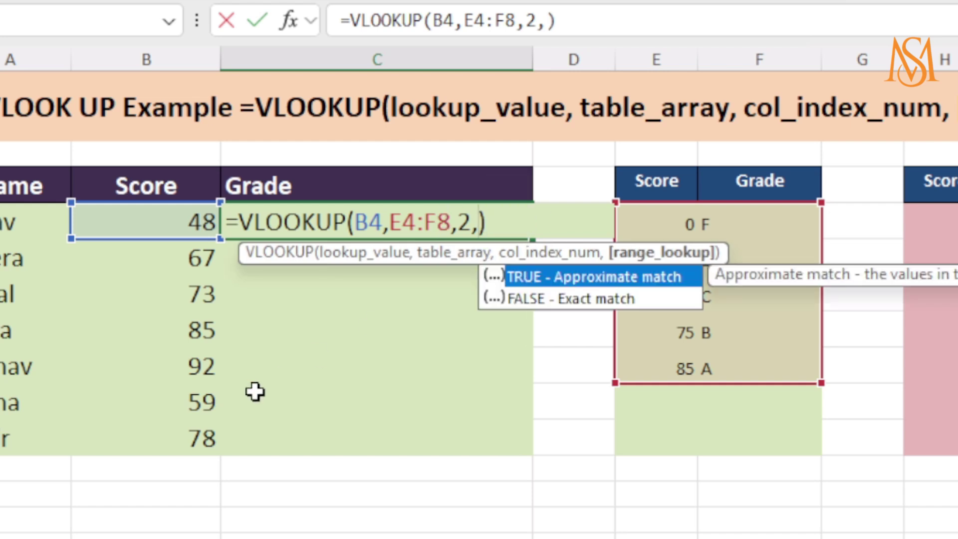
{"action": "key", "text": "BackSpace"}
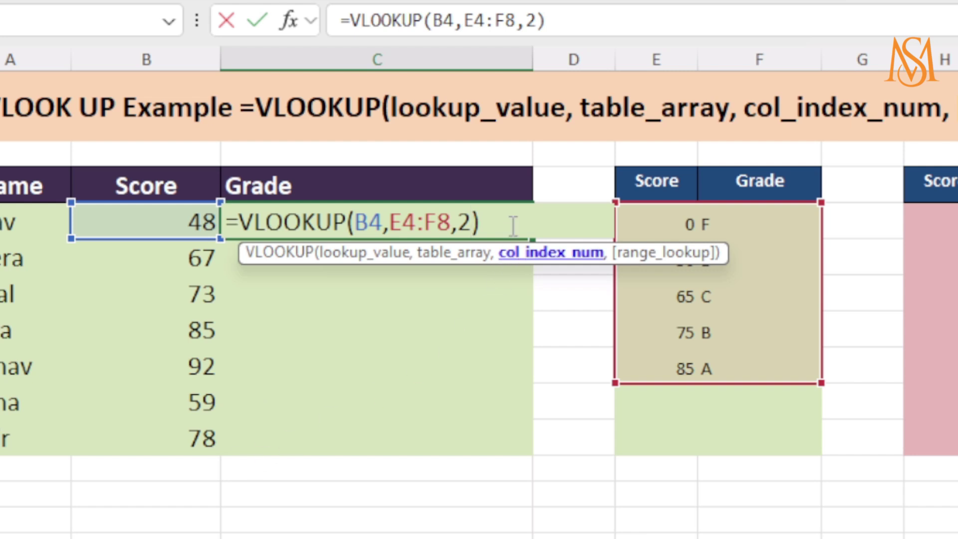
{"action": "key", "text": "Return"}
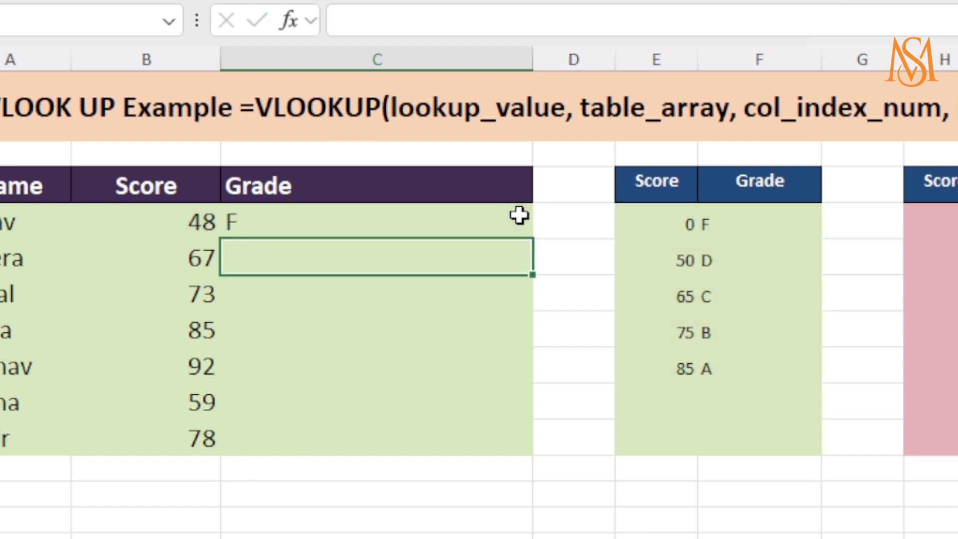
Step: Fill C4's VLOOKUP formula down through C10
{"action": "left_click", "coordinate": [522, 224]}
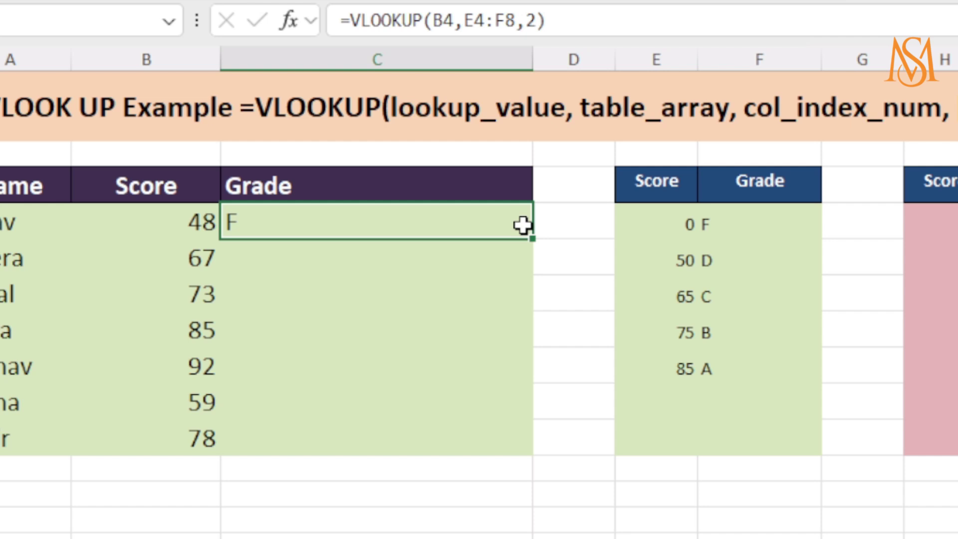
{"action": "left_click_drag", "start_coordinate": [533, 240], "coordinate": [517, 453]}
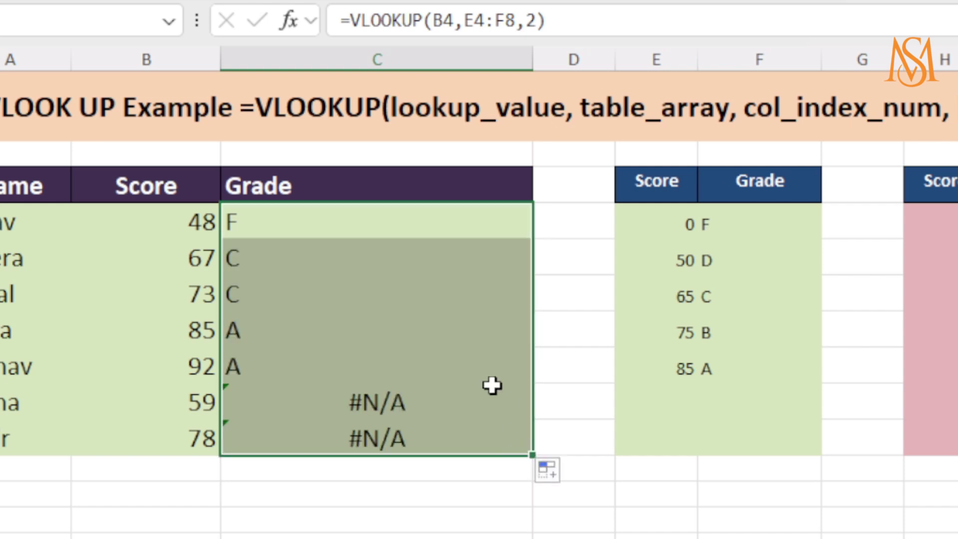
{"action": "left_click", "coordinate": [283, 221]}
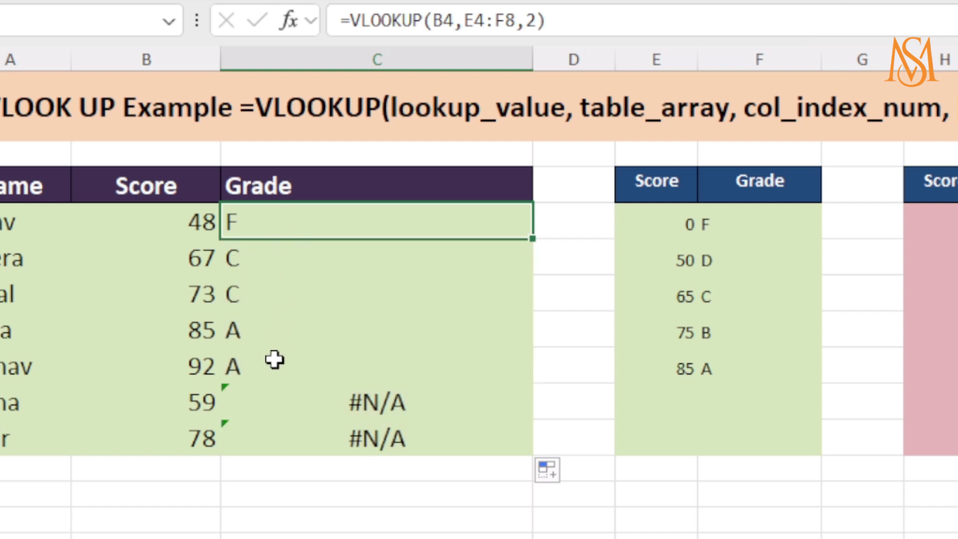
Step: Inspect the shifted table ranges in the formulas of C5 through C10
{"action": "left_click", "coordinate": [246, 259]}
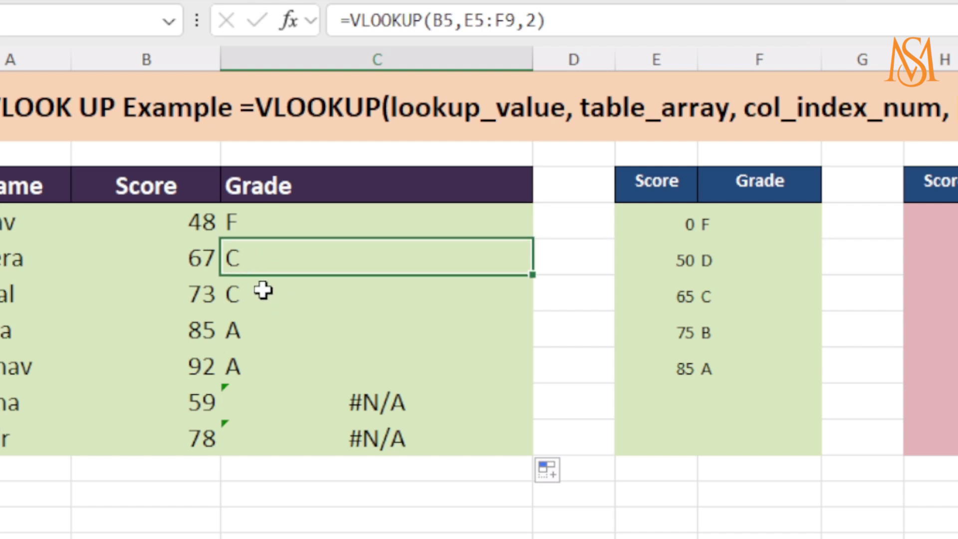
{"action": "left_click", "coordinate": [261, 289]}
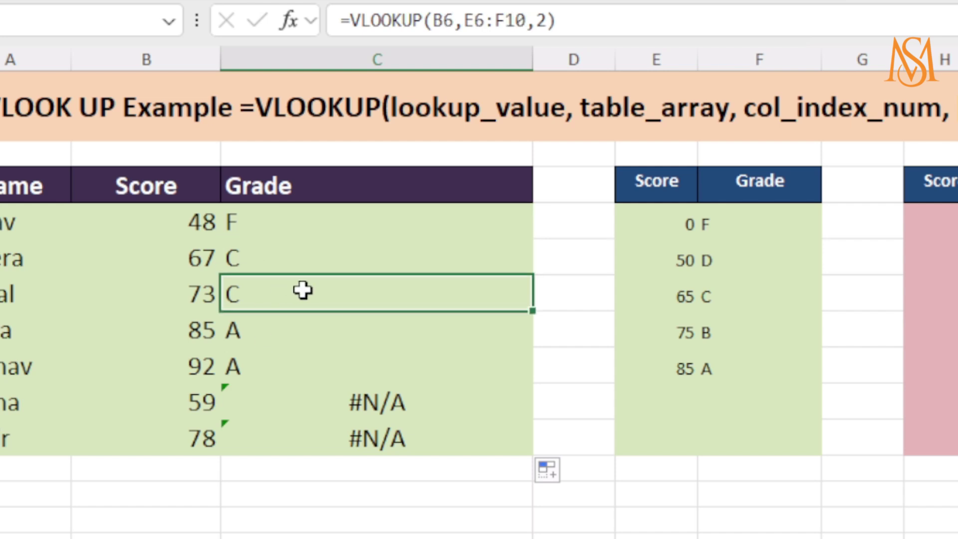
{"action": "left_click", "coordinate": [284, 327]}
{"action": "left_click", "coordinate": [280, 359]}
{"action": "left_click", "coordinate": [281, 397]}
{"action": "left_click", "coordinate": [291, 445]}
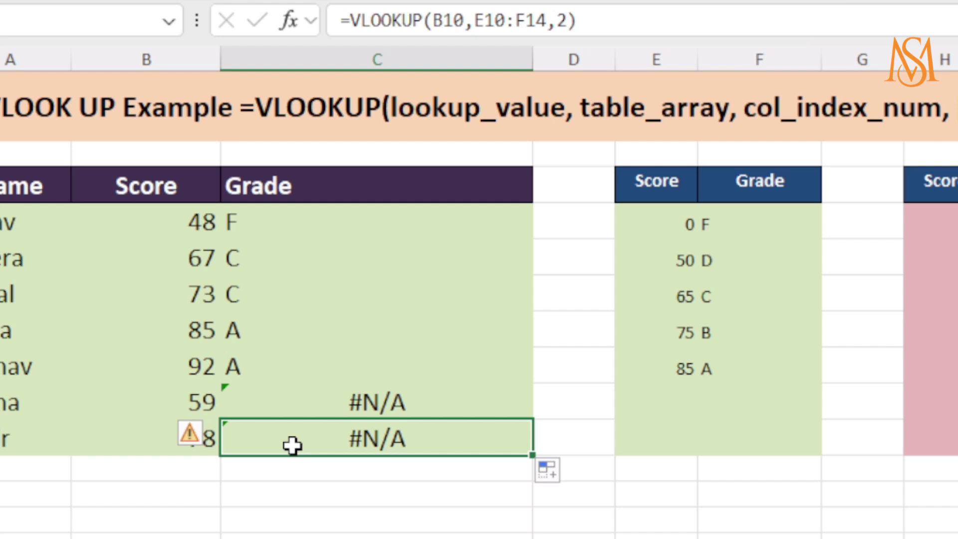
Step: Try swapping C10's table range for C9, C5 and C4, then cancel and reselect C4
{"action": "left_click", "coordinate": [475, 22]}
{"action": "left_click_drag", "start_coordinate": [475, 22], "coordinate": [526, 22]}
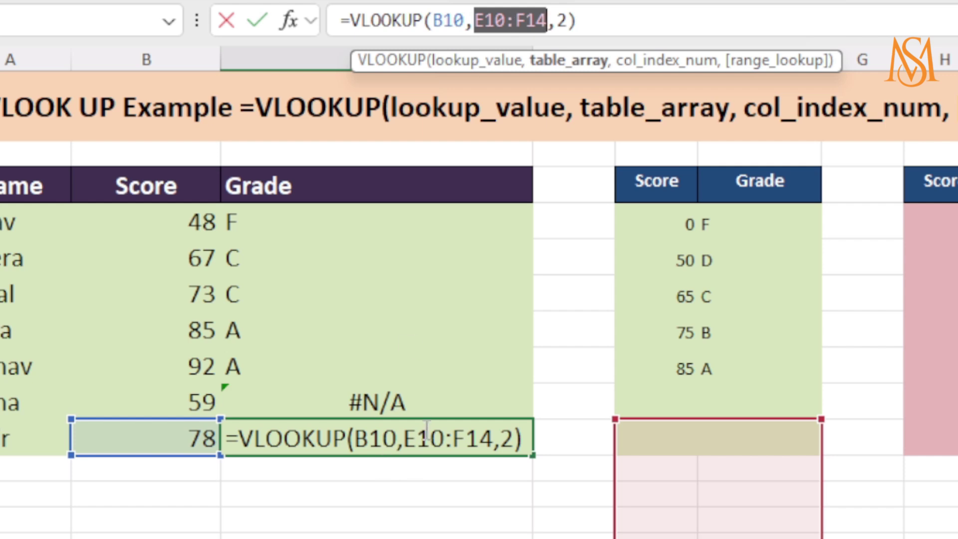
{"action": "left_click", "coordinate": [444, 396]}
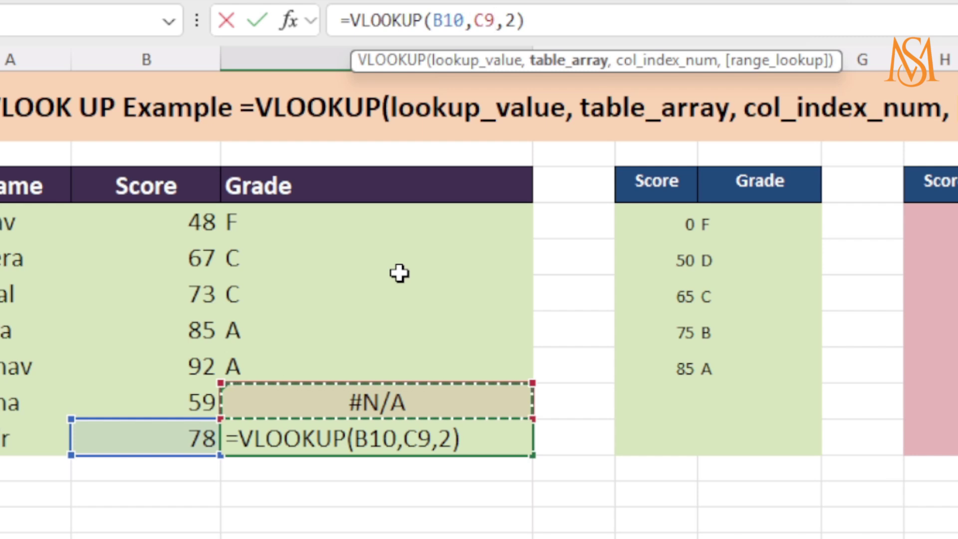
{"action": "left_click", "coordinate": [367, 243]}
{"action": "left_click", "coordinate": [364, 234]}
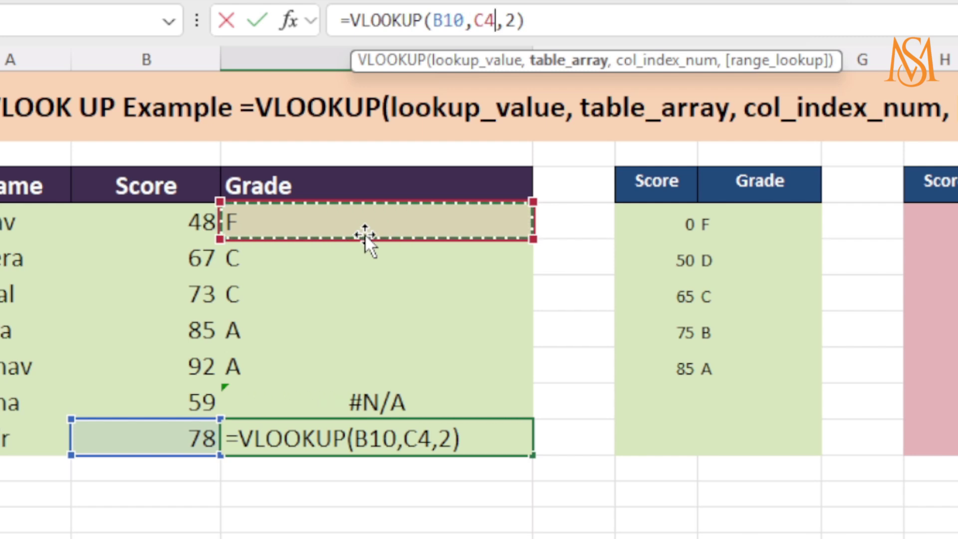
{"action": "key", "text": "Escape"}
{"action": "left_click", "coordinate": [374, 245]}
{"action": "left_click", "coordinate": [372, 231]}
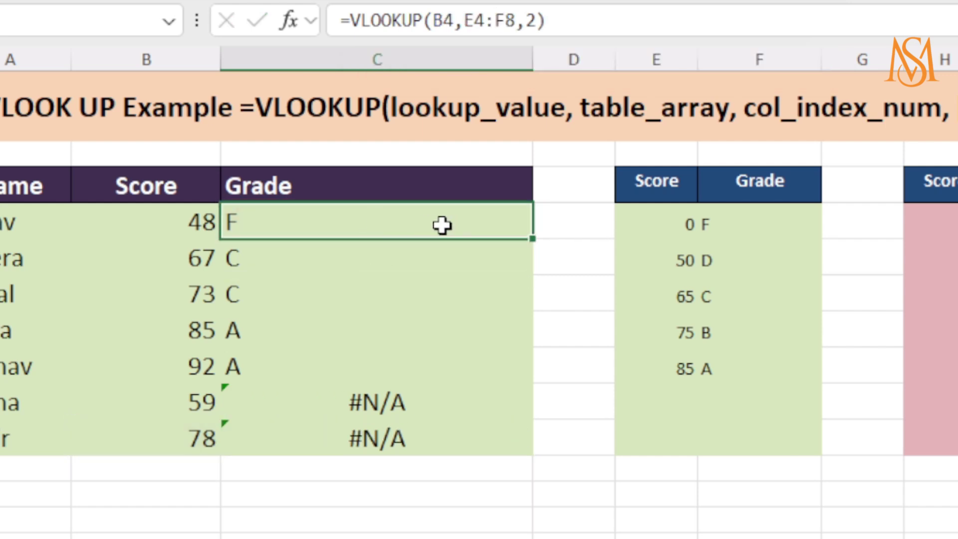
{"action": "left_click", "coordinate": [466, 22]}
Step: Change C4's table reference from E4:F8 to absolute $E$4:$F$8 with F4
{"action": "left_click_drag", "start_coordinate": [469, 23], "coordinate": [515, 22]}
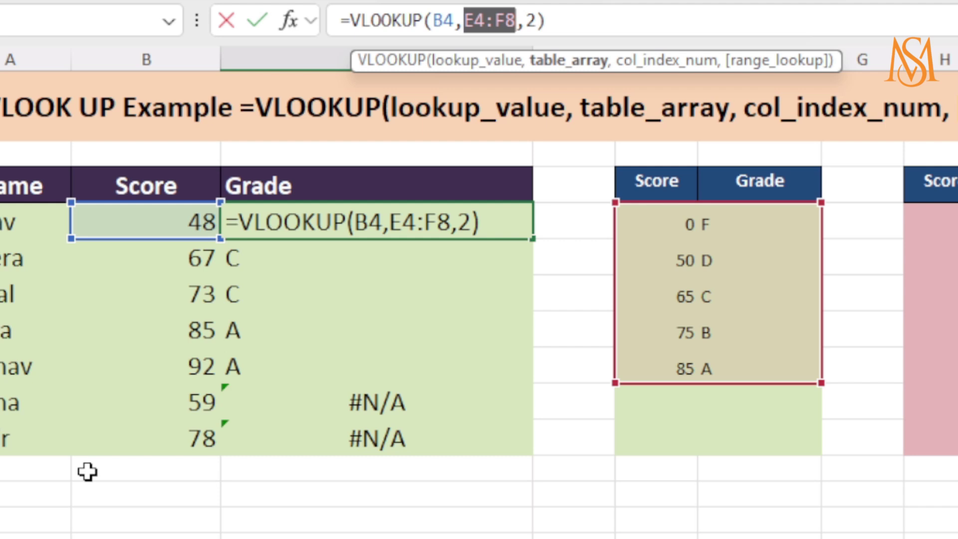
{"action": "key", "text": "F4"}
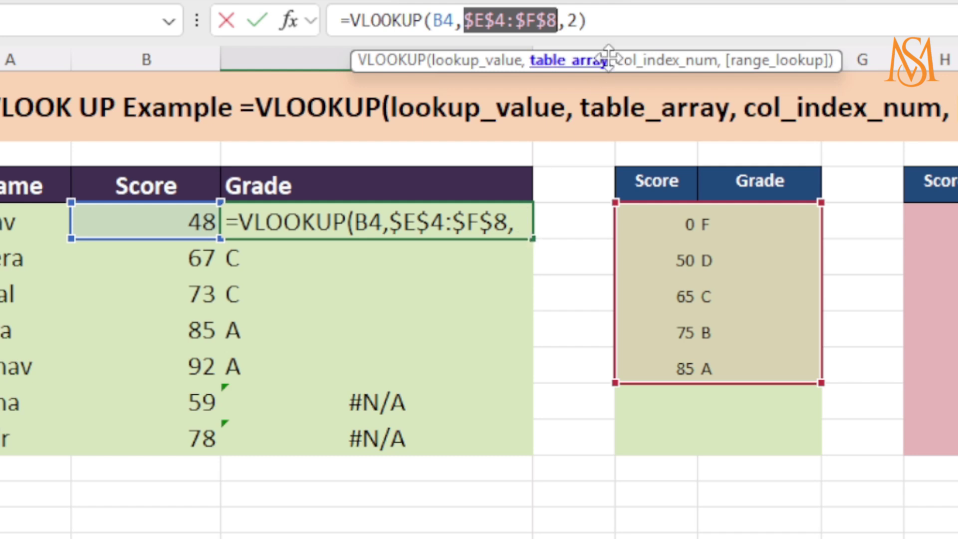
{"action": "left_click", "coordinate": [620, 21]}
{"action": "left_click", "coordinate": [495, 224]}
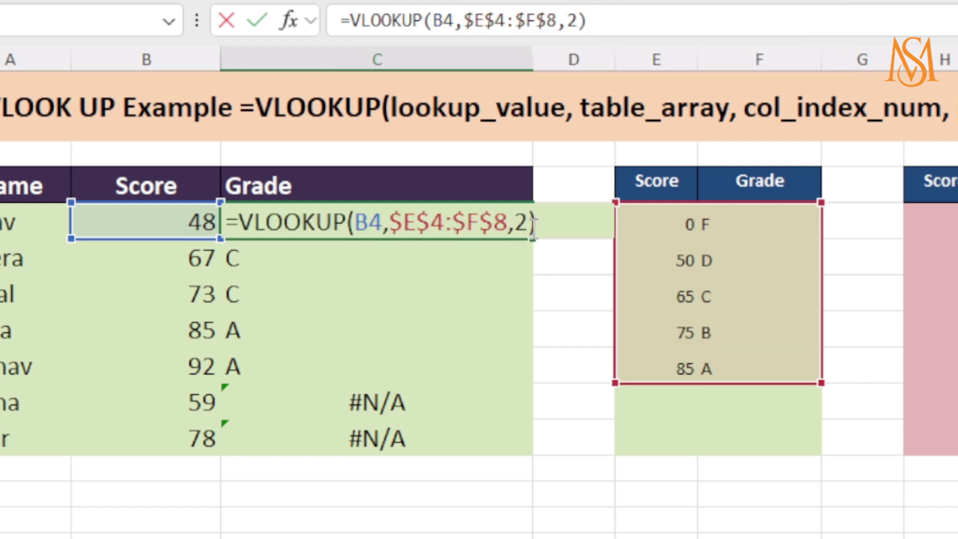
{"action": "key", "text": "Return"}
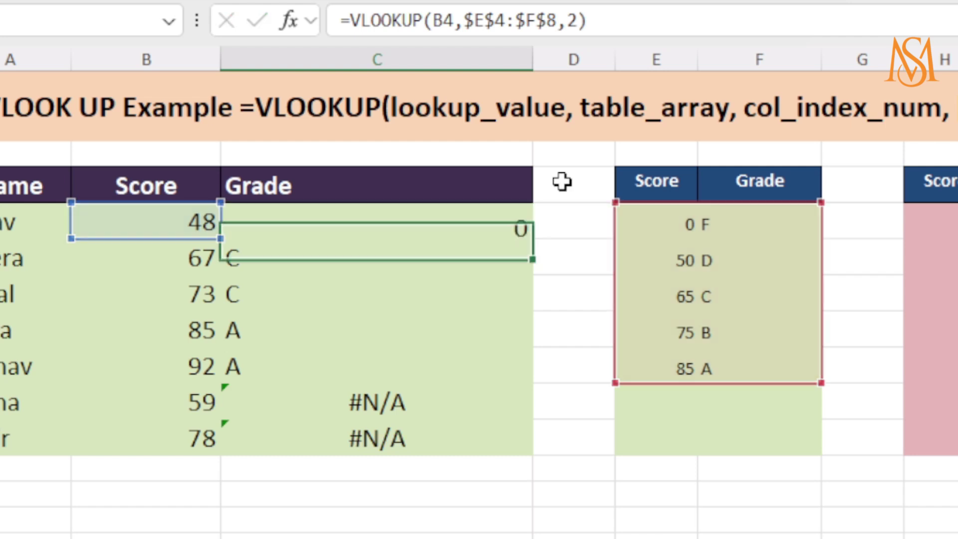
{"action": "left_click", "coordinate": [494, 216]}
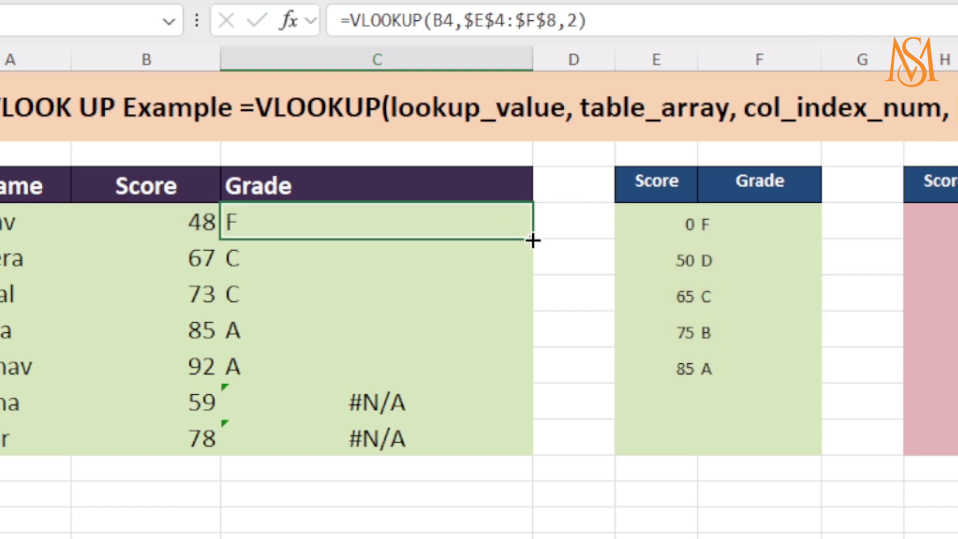
{"action": "left_click_drag", "start_coordinate": [532, 239], "coordinate": [524, 455]}
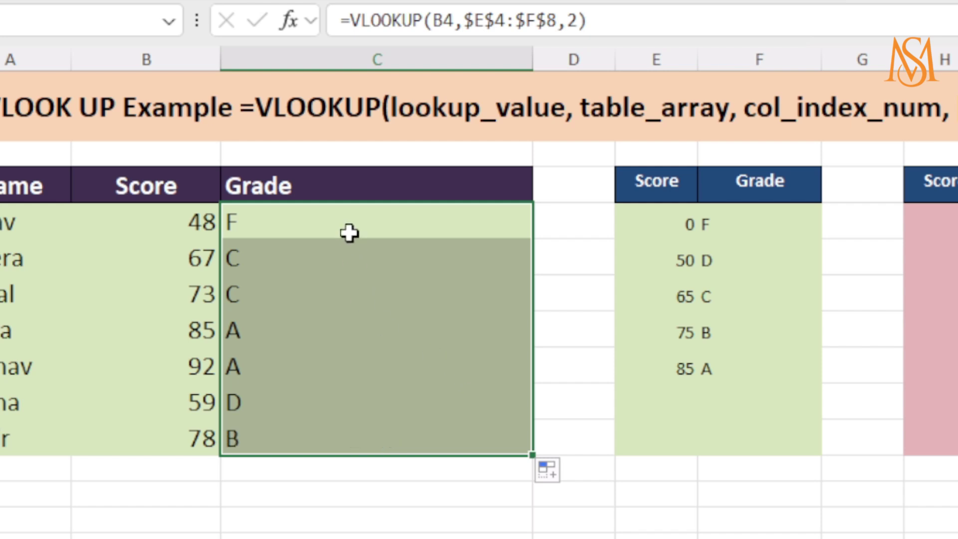
{"action": "left_click", "coordinate": [346, 225]}
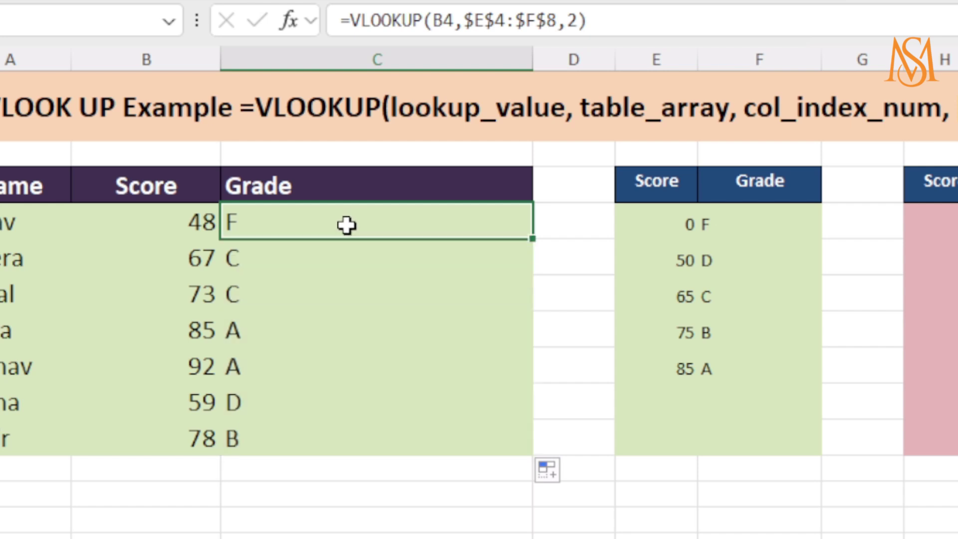
{"action": "left_click", "coordinate": [309, 494]}
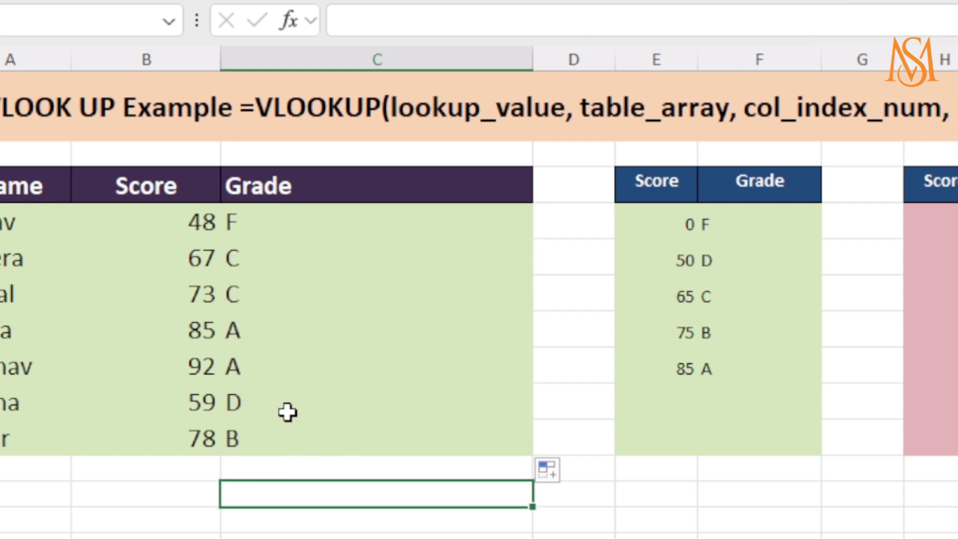
{"action": "left_click", "coordinate": [279, 220]}
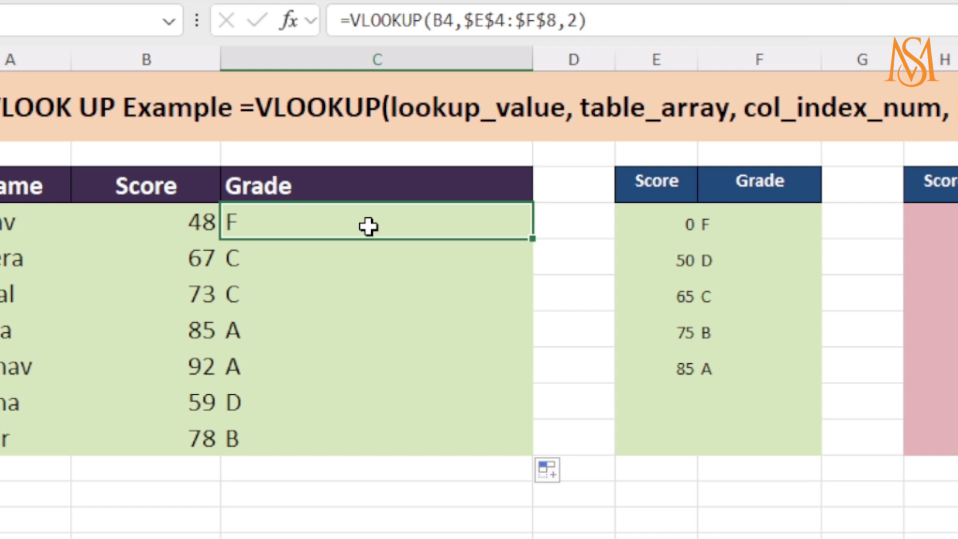
{"action": "left_click", "coordinate": [645, 259]}
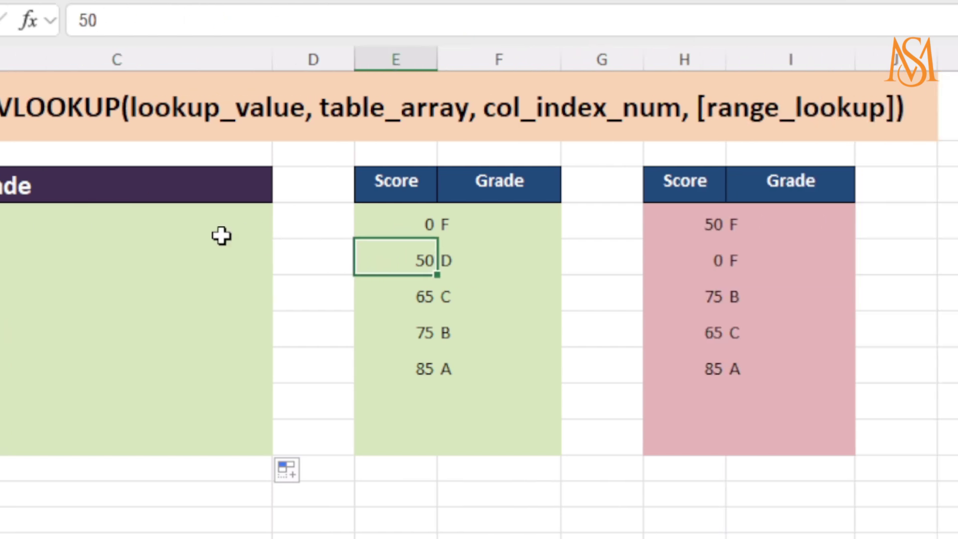
{"action": "left_click", "coordinate": [483, 235]}
{"action": "left_click_drag", "start_coordinate": [684, 224], "coordinate": [782, 363]}
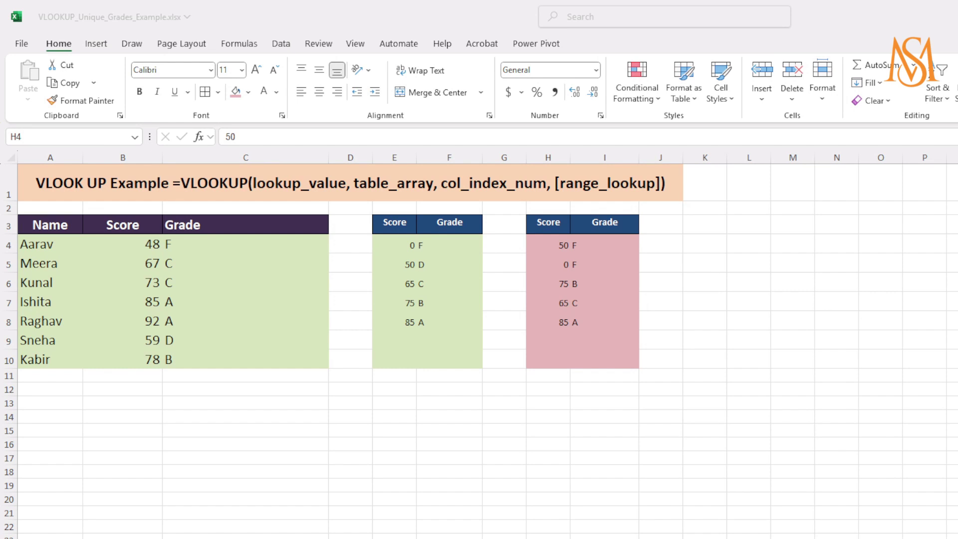
{"action": "left_click", "coordinate": [260, 246]}
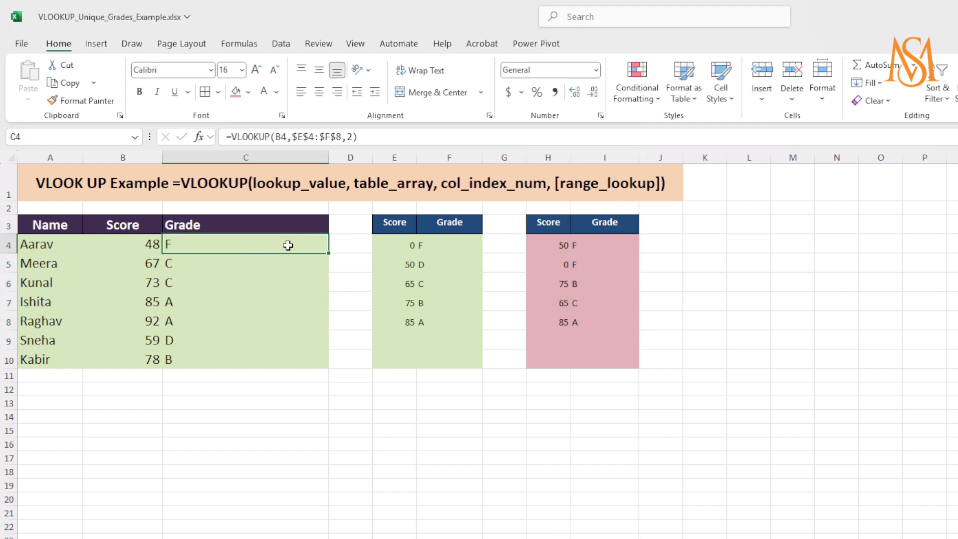
Step: Try re-pointing C4's table range at E4:F8, then at the pink table H4:I8
{"action": "double_click", "coordinate": [287, 244]}
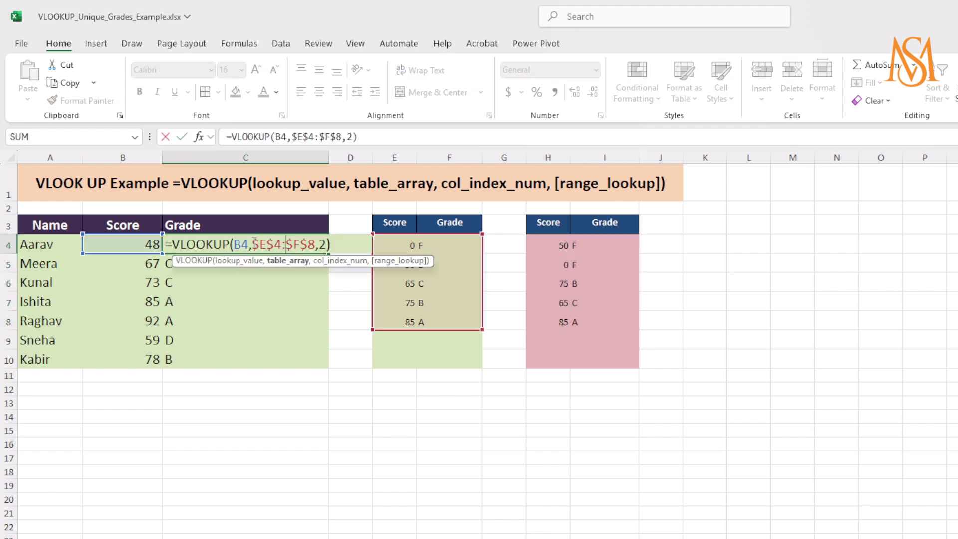
{"action": "left_click_drag", "start_coordinate": [255, 243], "coordinate": [316, 244]}
{"action": "left_click_drag", "start_coordinate": [444, 250], "coordinate": [433, 315]}
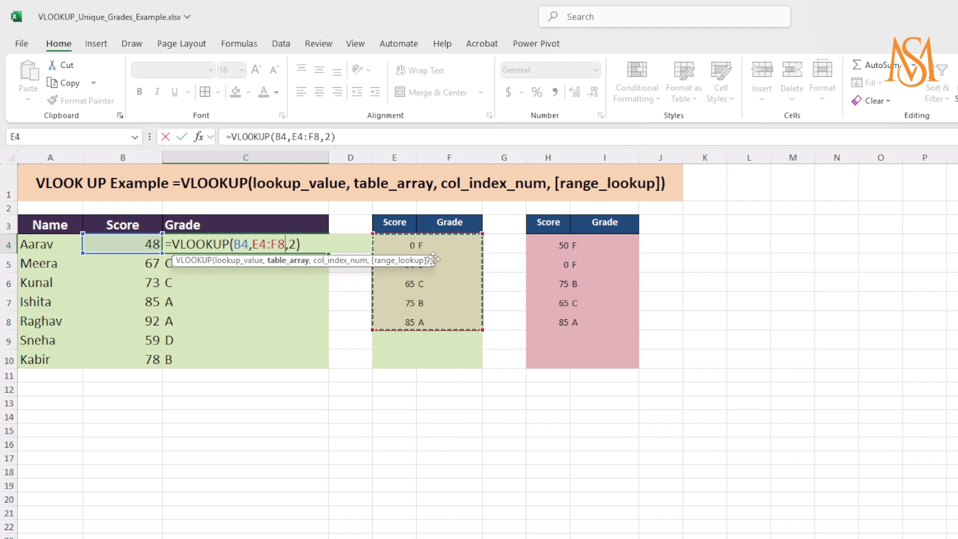
{"action": "left_click_drag", "start_coordinate": [534, 242], "coordinate": [594, 328]}
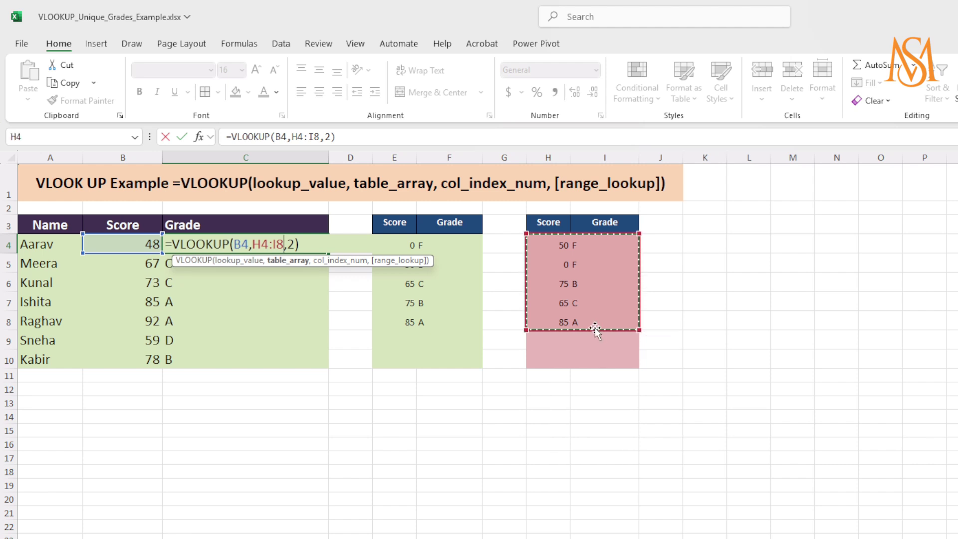
{"action": "left_click", "coordinate": [455, 401]}
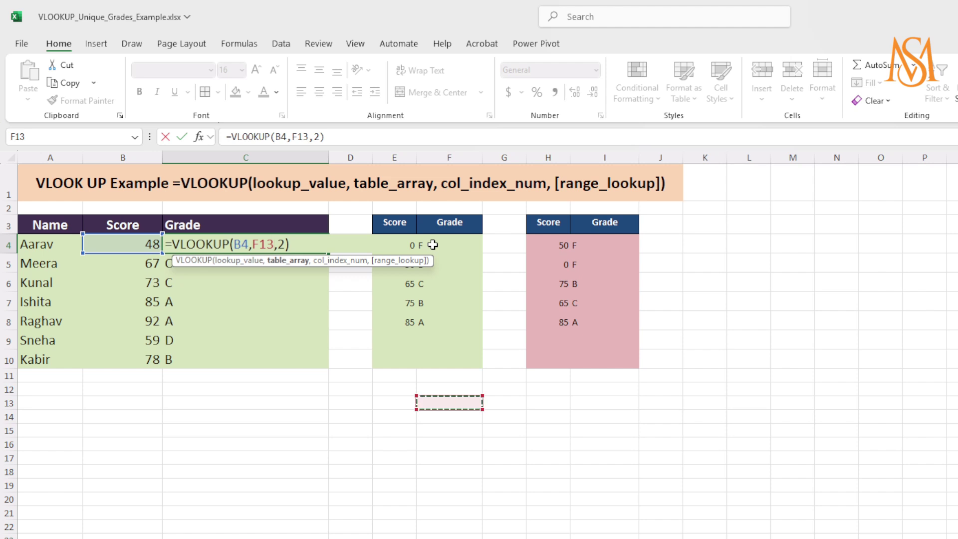
Step: Delete the stray F13 reference, set the range to H4:I8, and confirm the #N/A result
{"action": "double_click", "coordinate": [258, 246]}
{"action": "key", "text": "BackSpace"}
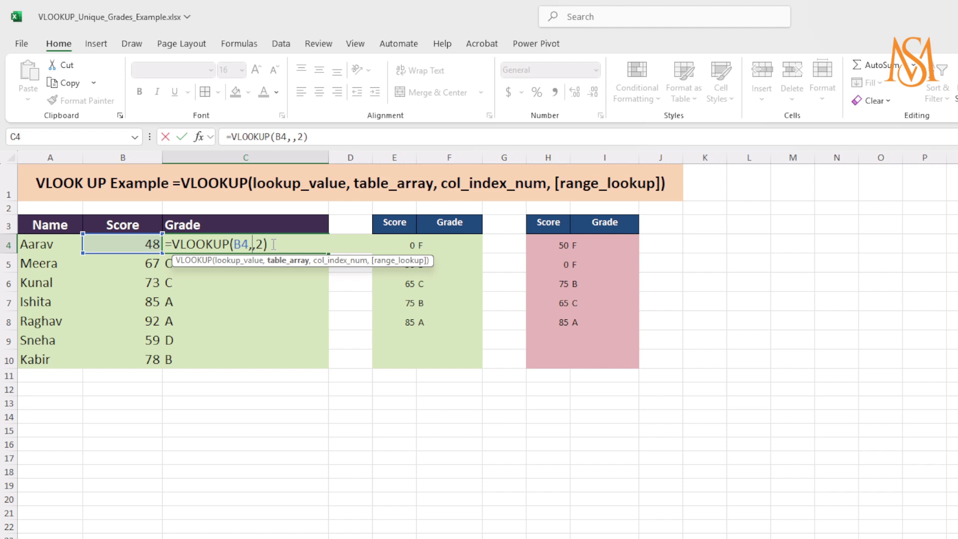
{"action": "left_click_drag", "start_coordinate": [532, 242], "coordinate": [609, 317]}
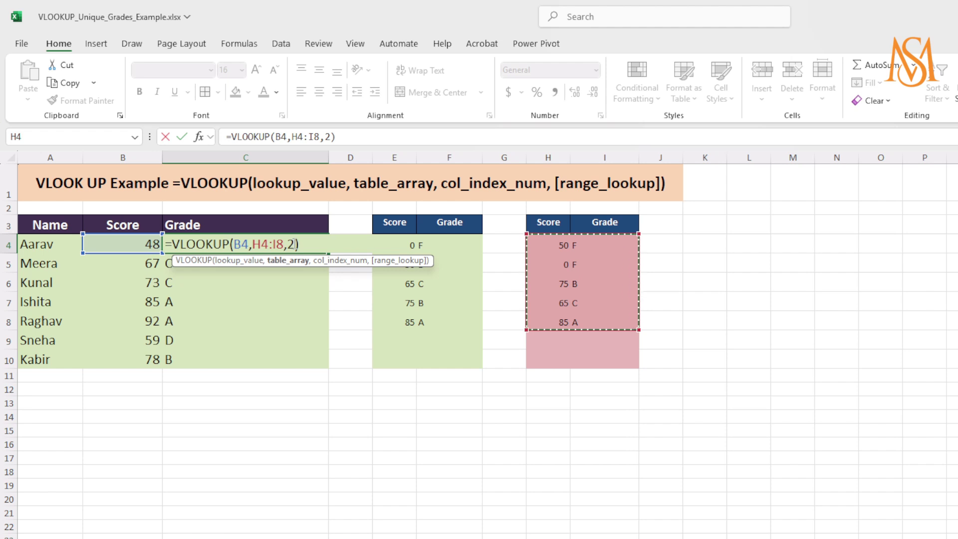
{"action": "left_click", "coordinate": [321, 242]}
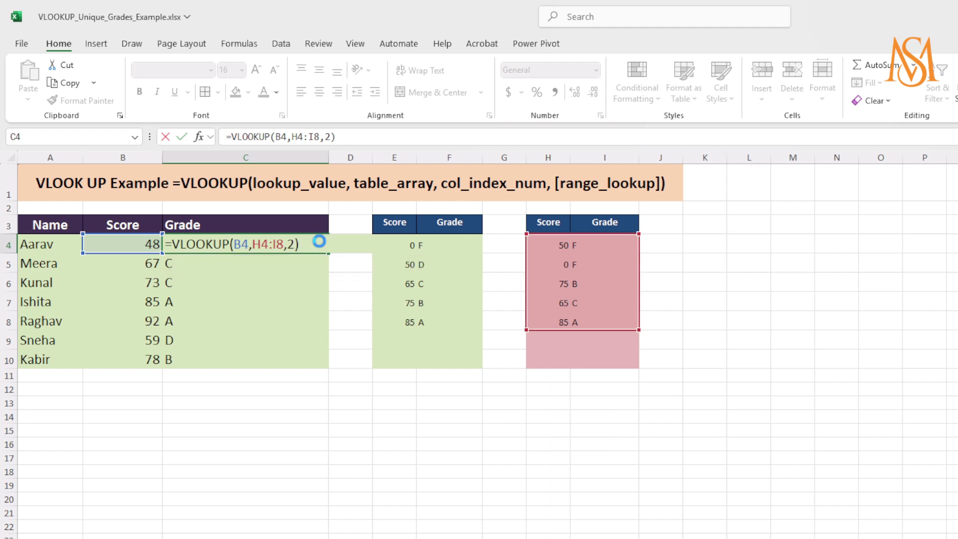
{"action": "key", "text": "Return"}
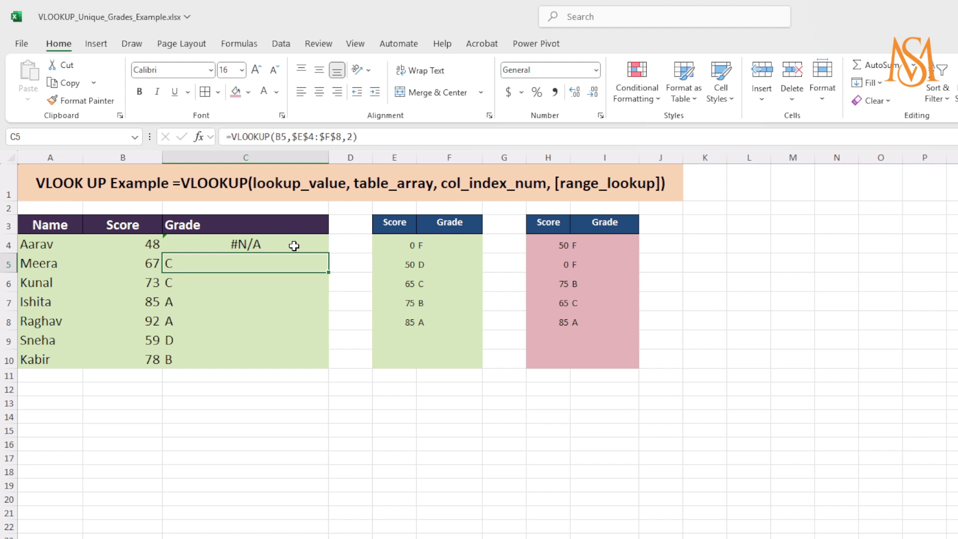
{"action": "left_click", "coordinate": [294, 245]}
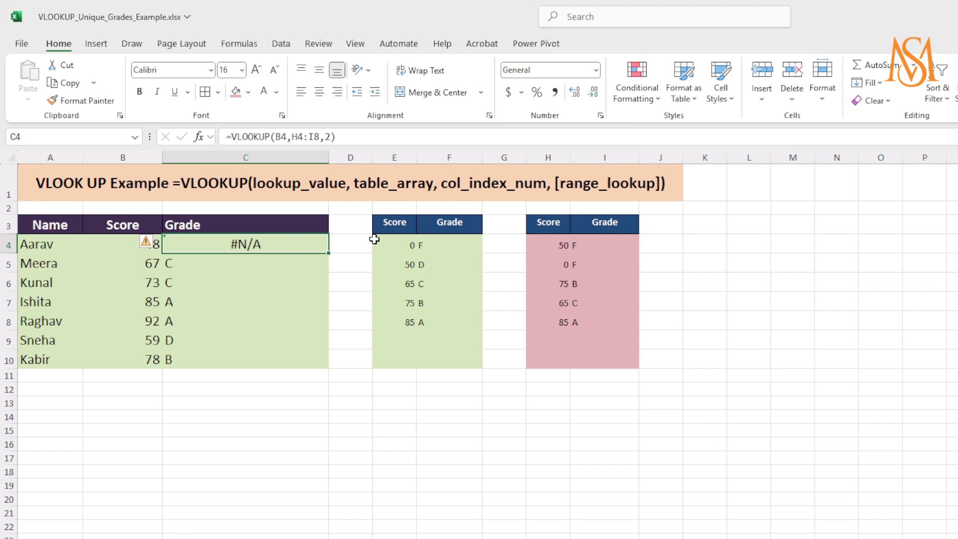
Step: Replace H4:I8 in C4's formula with the green table E4:F8
{"action": "double_click", "coordinate": [293, 241]}
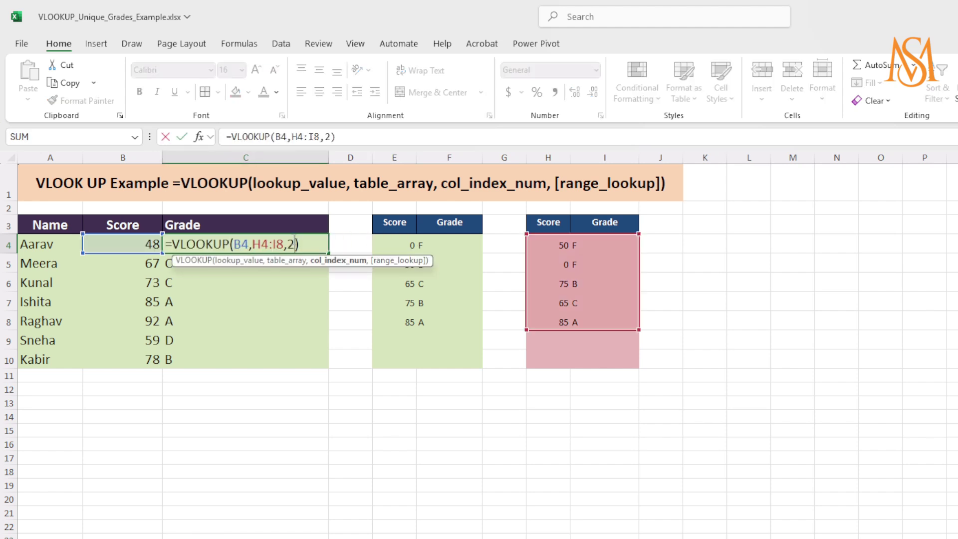
{"action": "left_click_drag", "start_coordinate": [253, 245], "coordinate": [283, 244]}
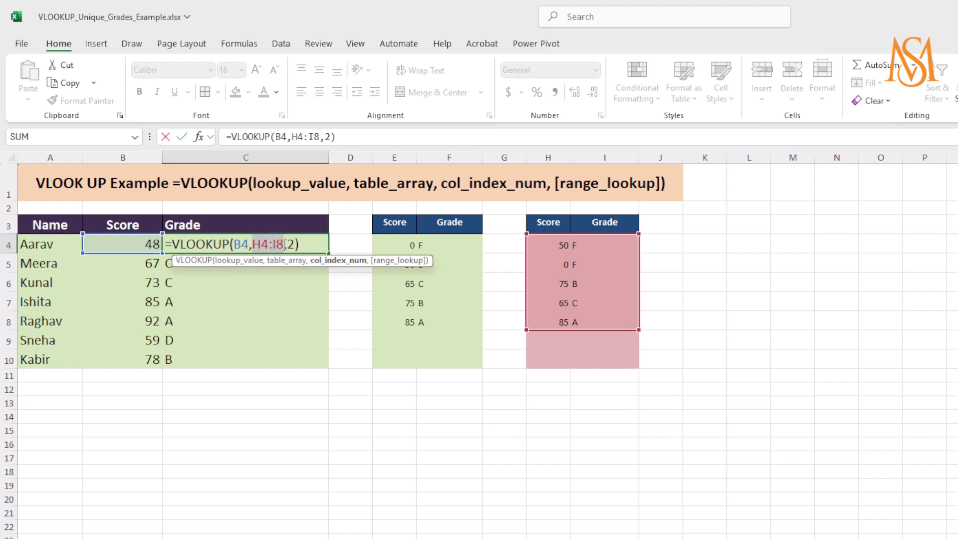
{"action": "left_click_drag", "start_coordinate": [374, 243], "coordinate": [434, 316]}
Step: Make the E4:F8 range in C4's formula absolute as $E$4:$F$8
{"action": "left_click", "coordinate": [294, 137]}
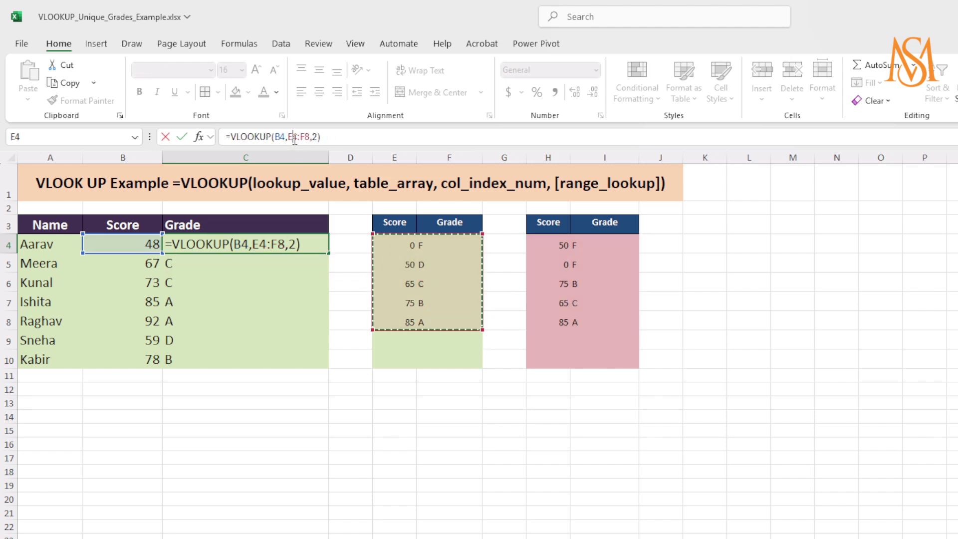
{"action": "left_click_drag", "start_coordinate": [288, 140], "coordinate": [306, 140]}
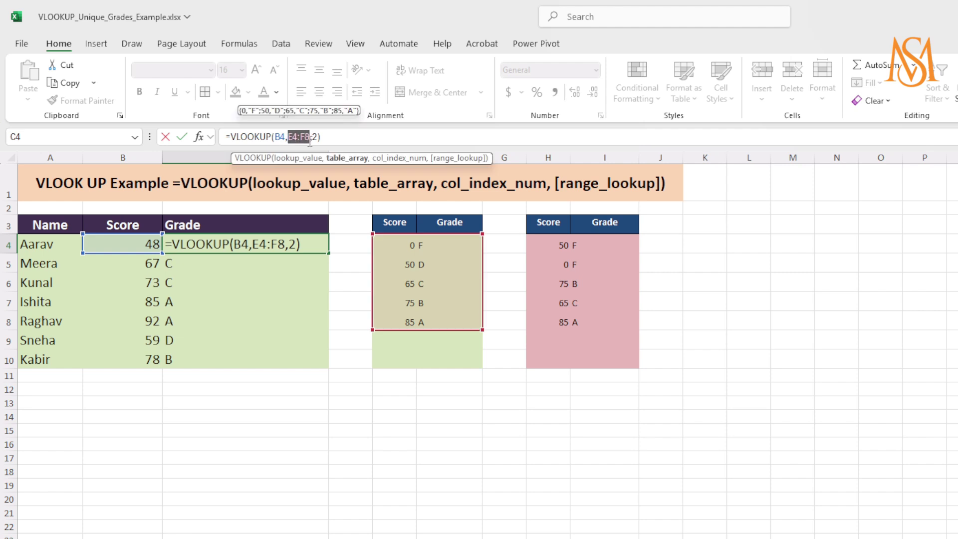
{"action": "key", "text": "F4"}
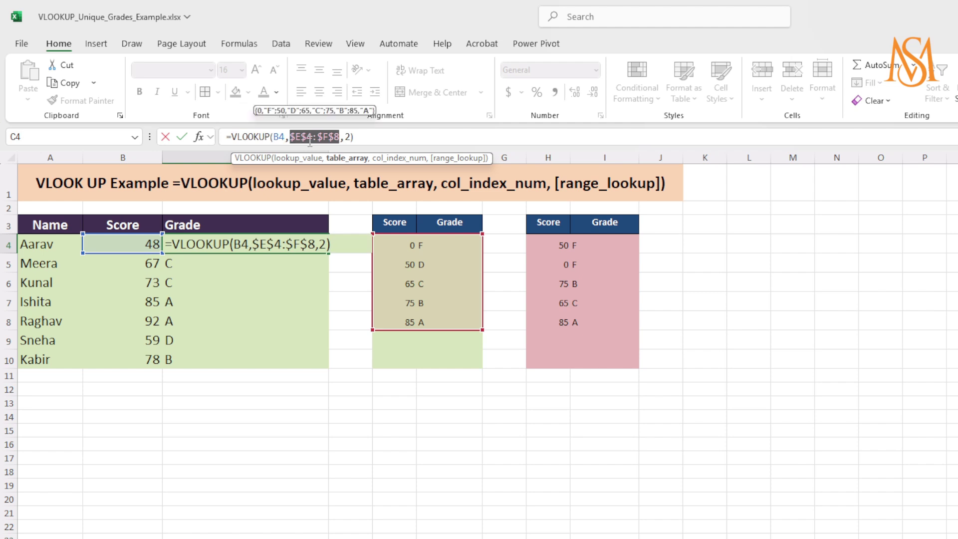
{"action": "left_click", "coordinate": [323, 249]}
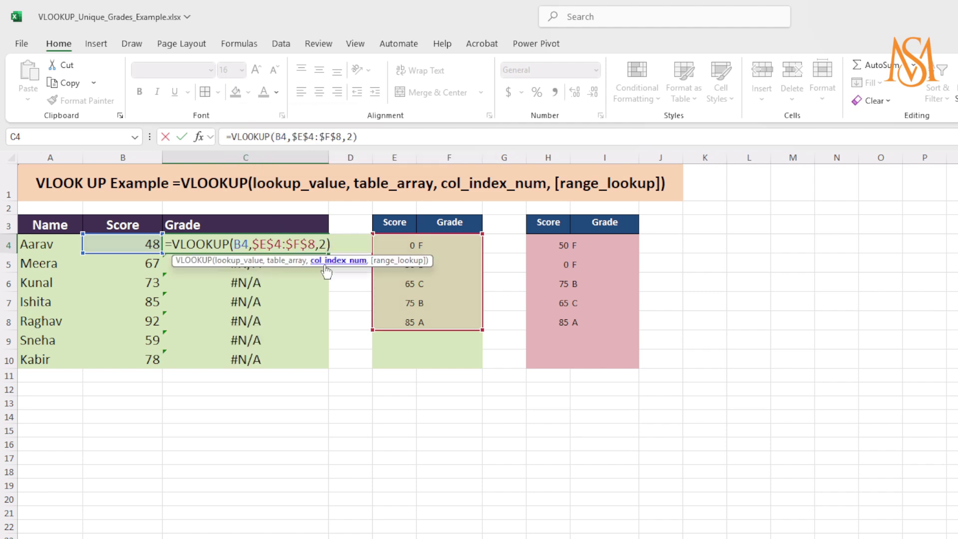
{"action": "key", "text": "Return"}
Step: Fill C4's formula down to C10, giving grades F, C, C, A, A, D, B
{"action": "left_click", "coordinate": [327, 250]}
{"action": "left_click_drag", "start_coordinate": [328, 252], "coordinate": [328, 368]}
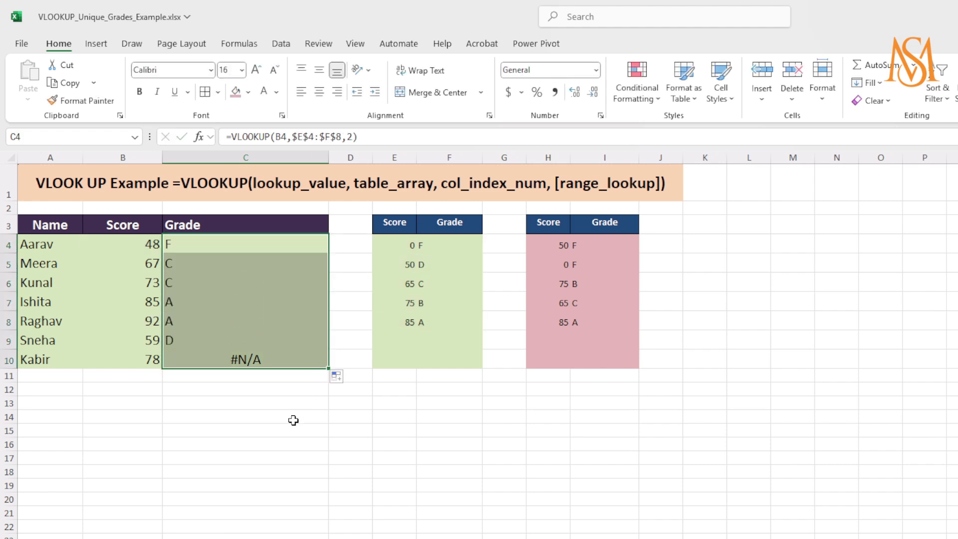
{"action": "left_click", "coordinate": [264, 413]}
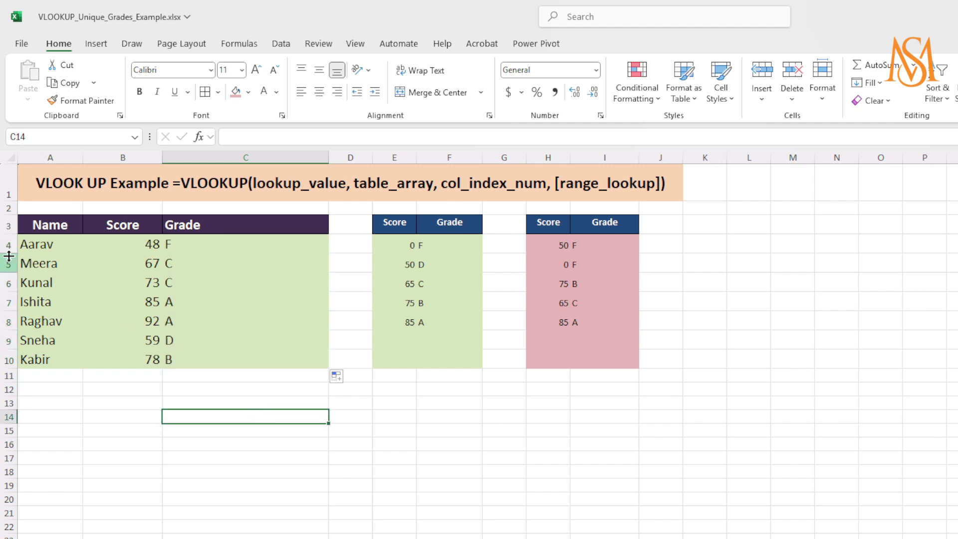